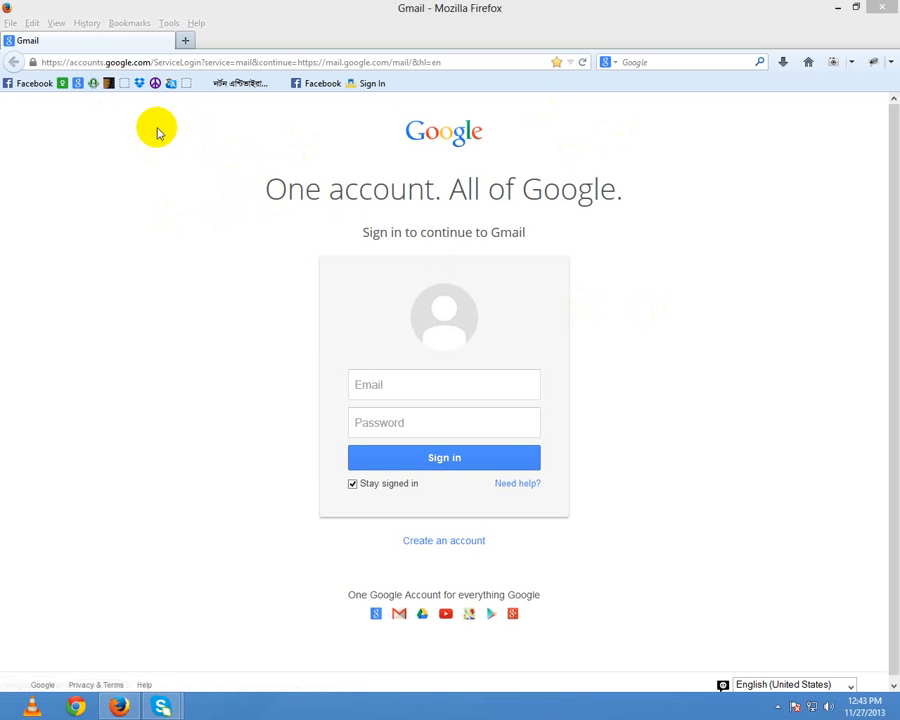
Step: Start a new Google account, entering the first name, last name and a username
drag(368, 113, 669, 448)
click(490, 515)
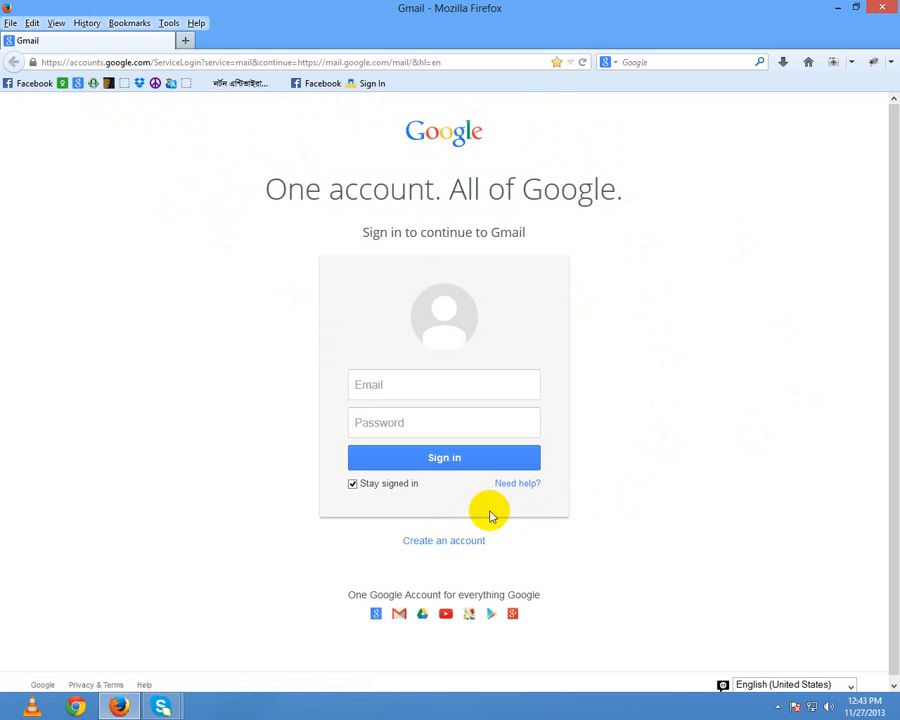
click(446, 542)
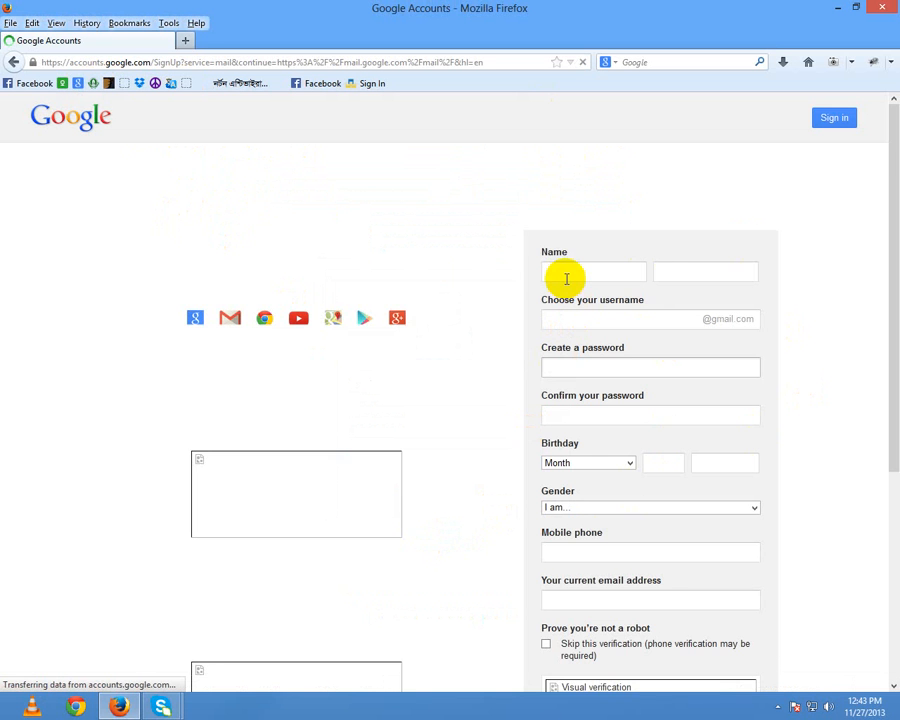
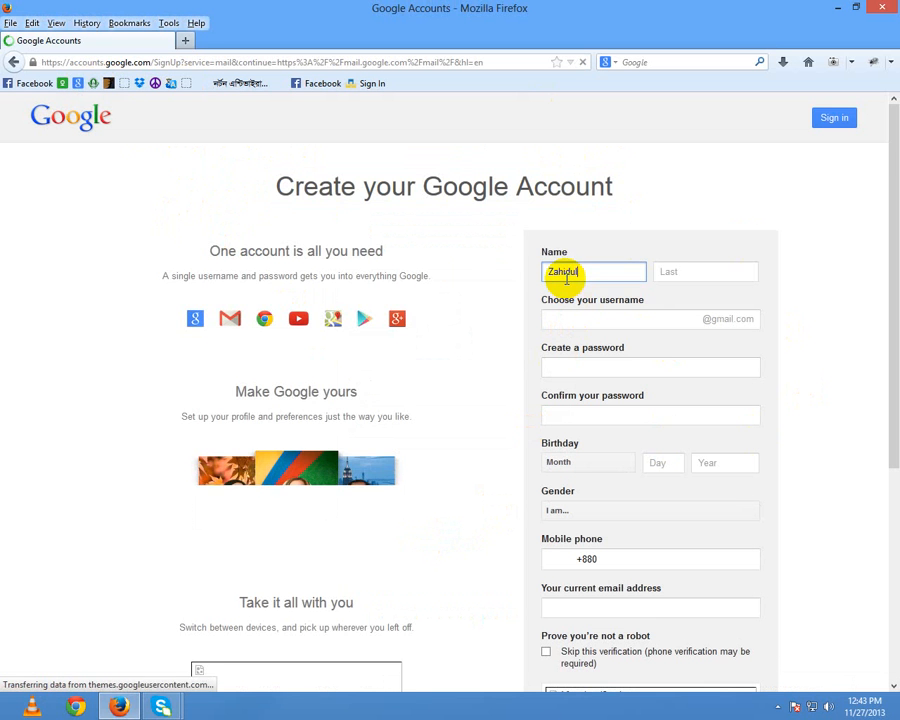
key(Tab)
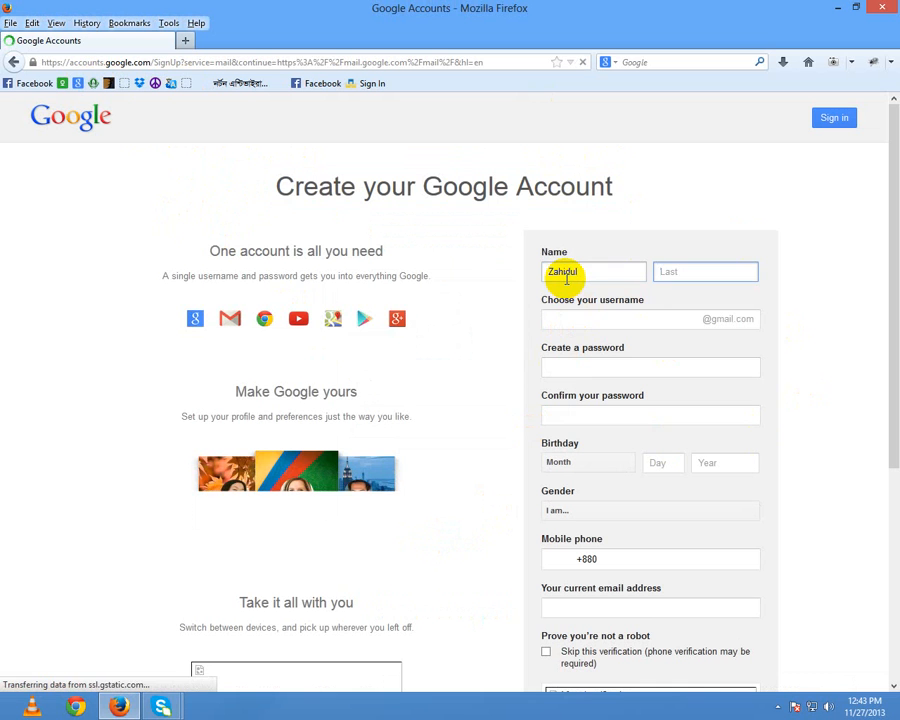
key(Tab)
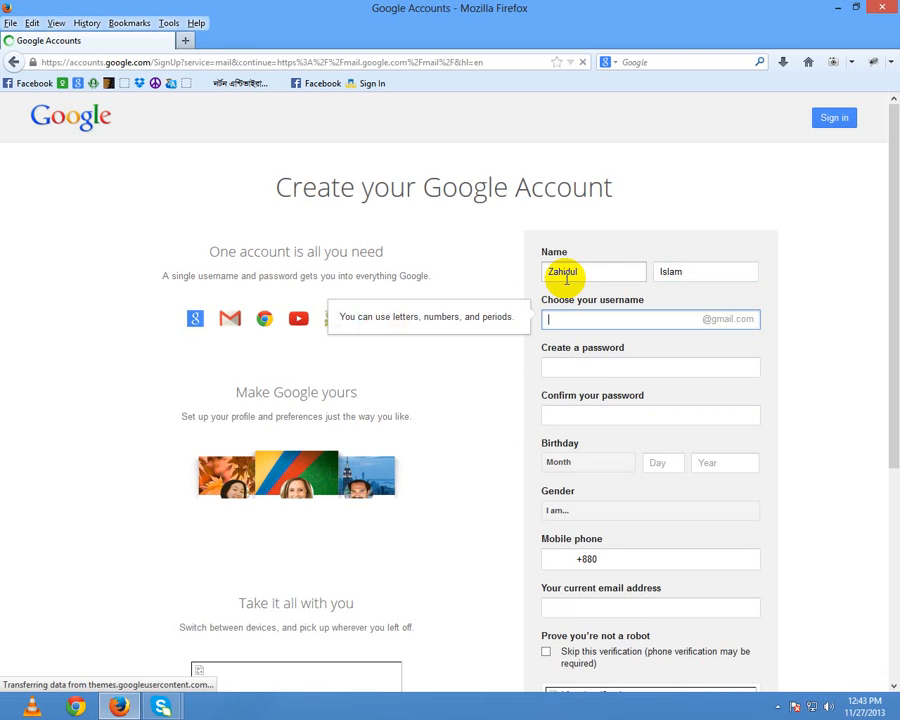
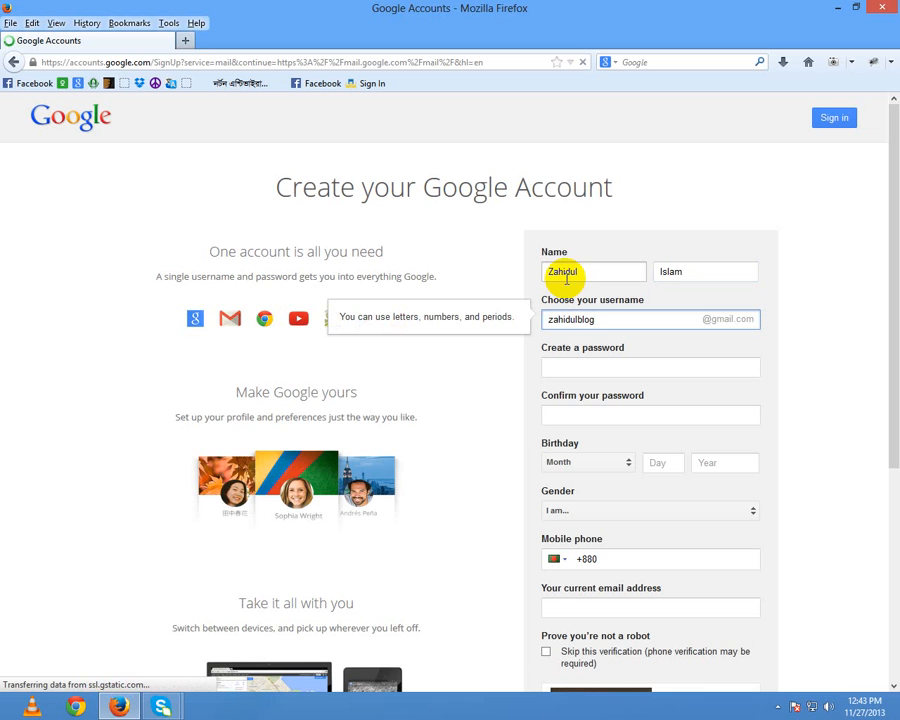
Step: Take a suggested available username and enter a matching account password twice
click(580, 369)
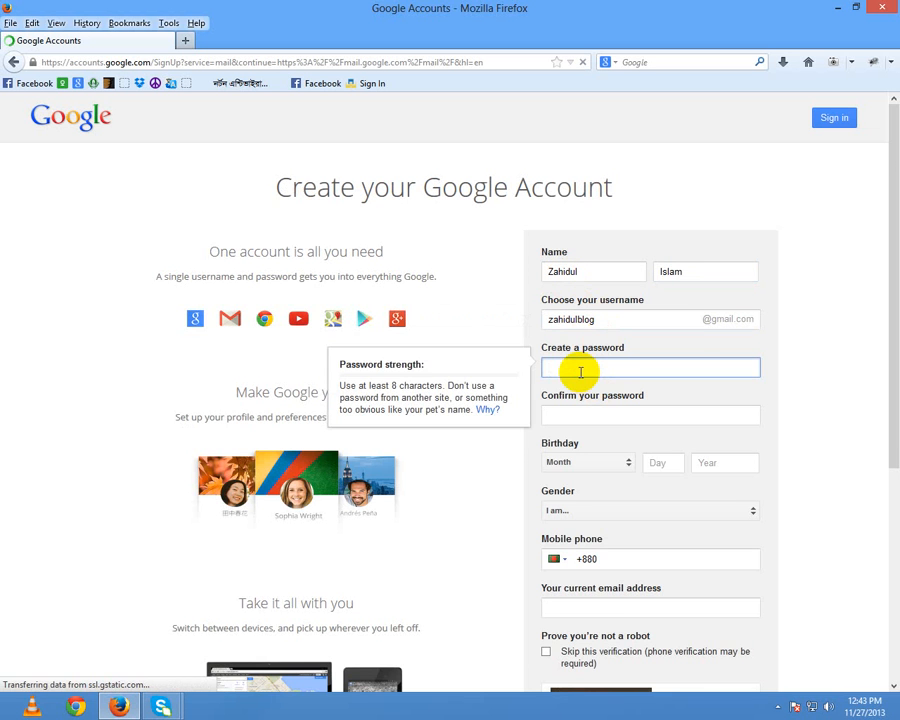
text(********)
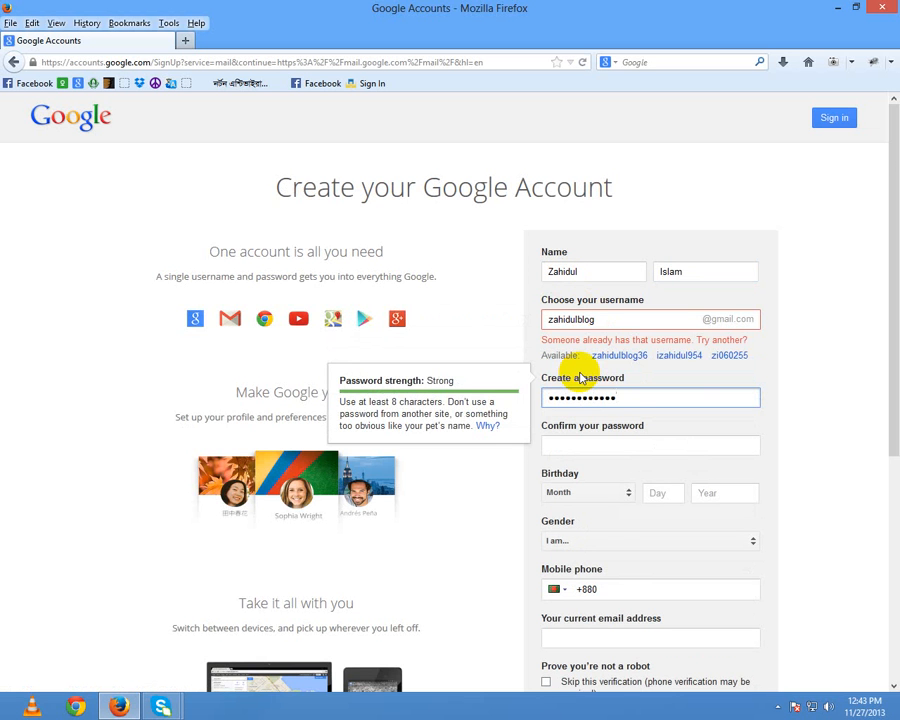
click(598, 356)
click(614, 421)
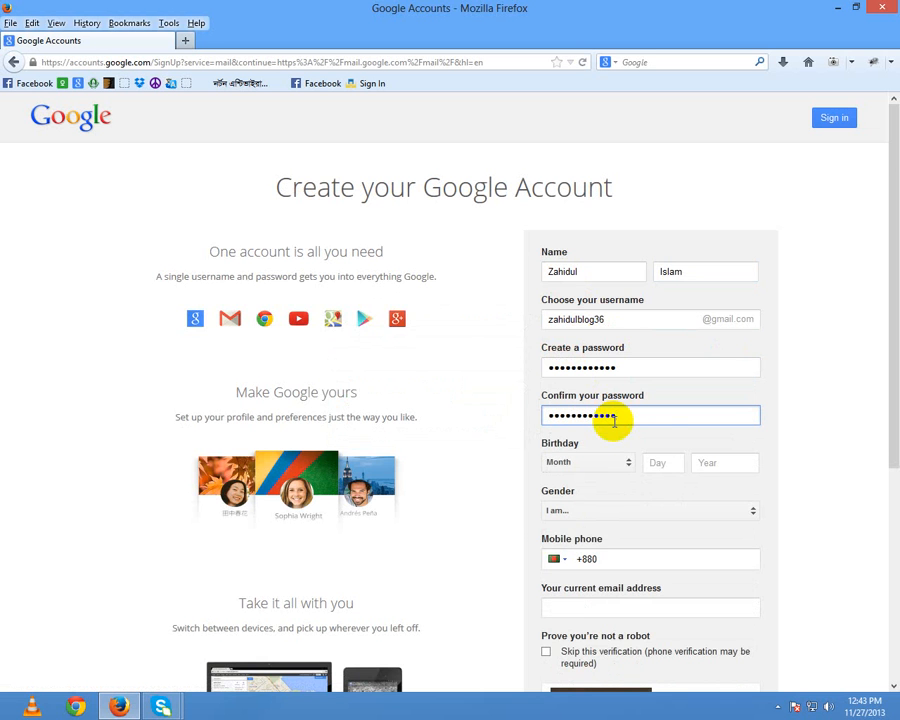
key(Tab)
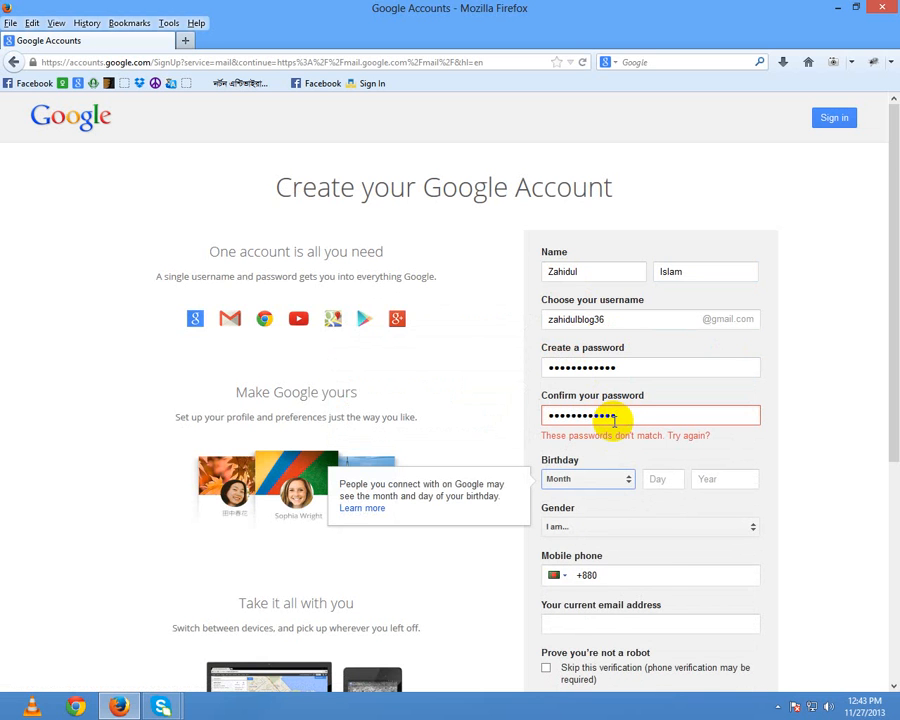
click(607, 479)
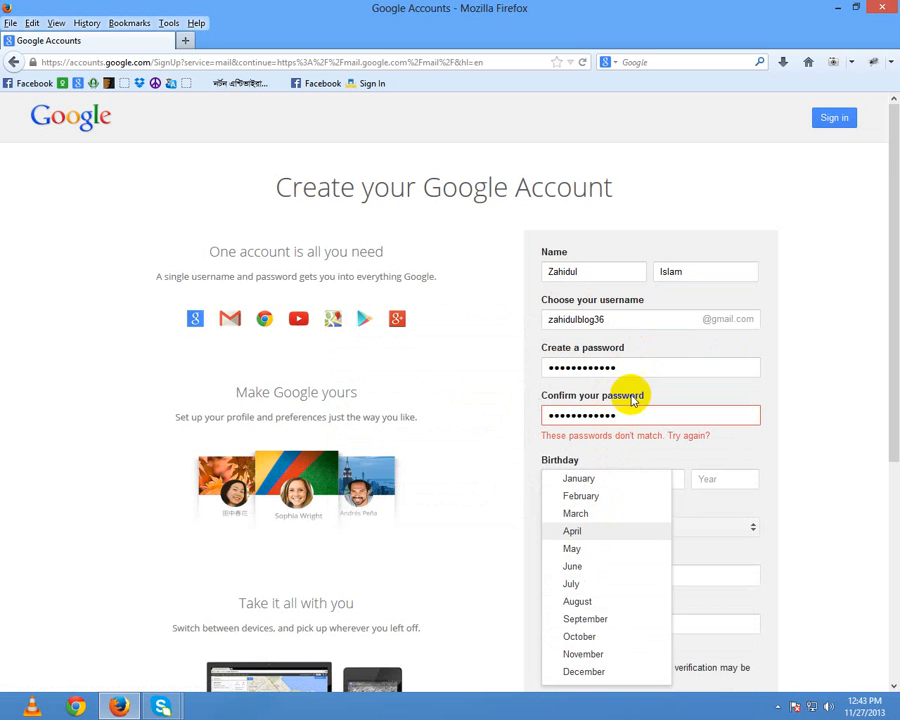
click(635, 366)
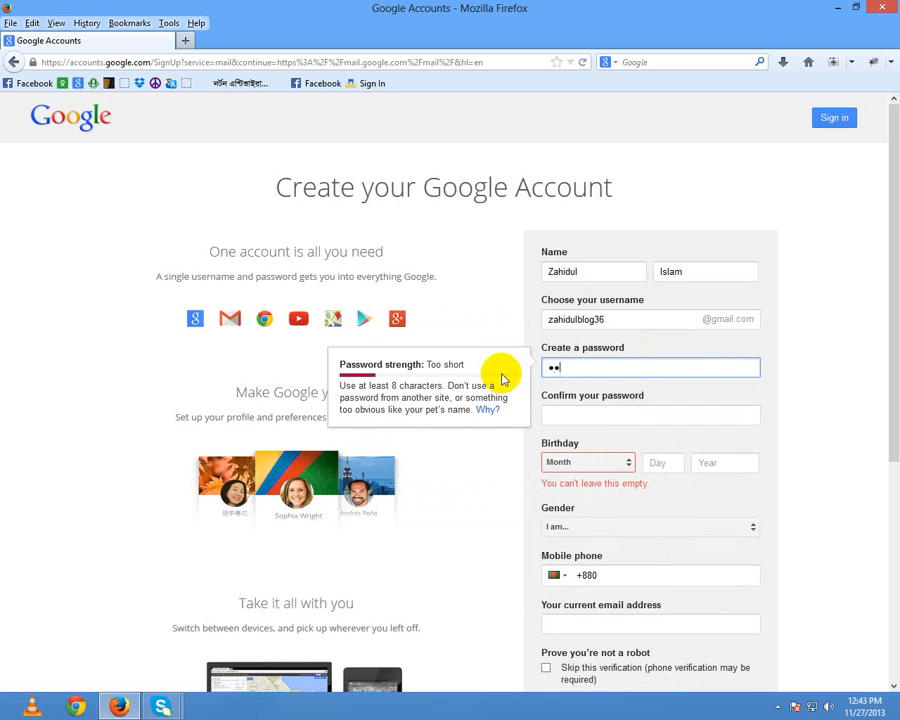
key(Tab)
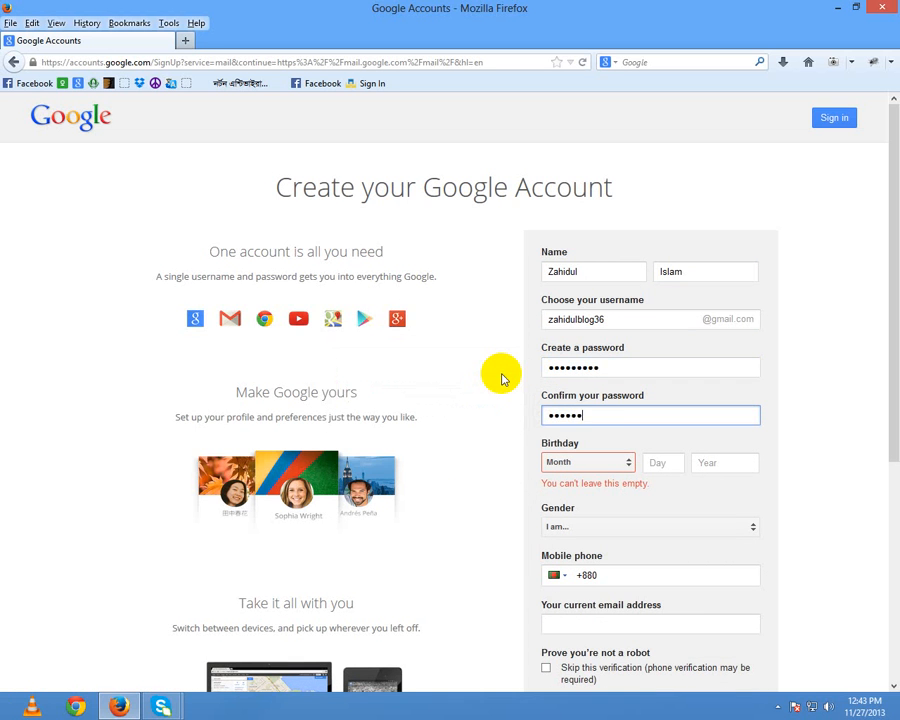
click(555, 462)
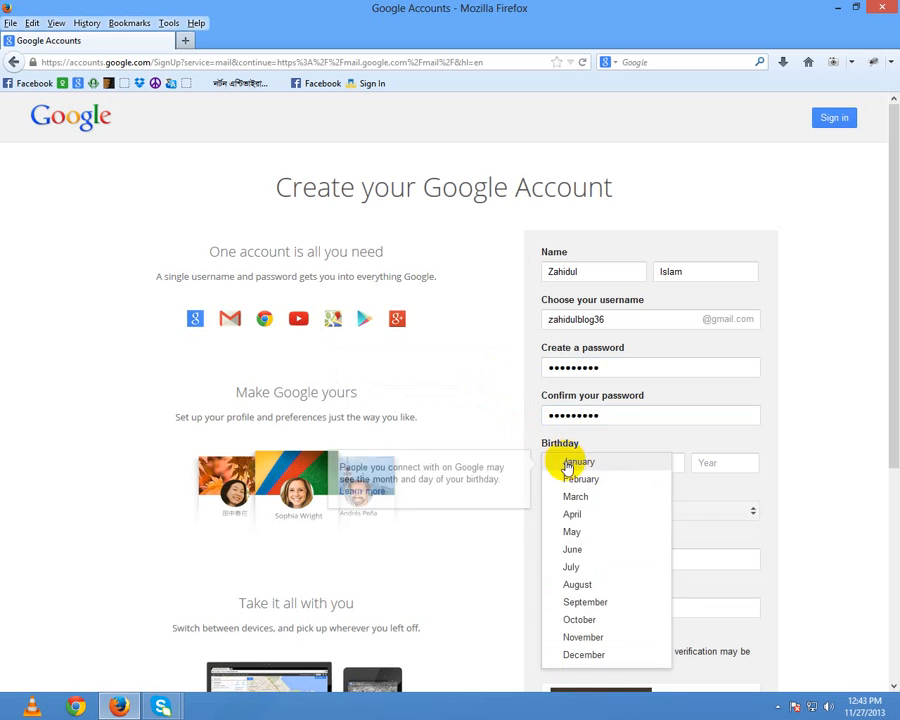
click(553, 583)
click(660, 464)
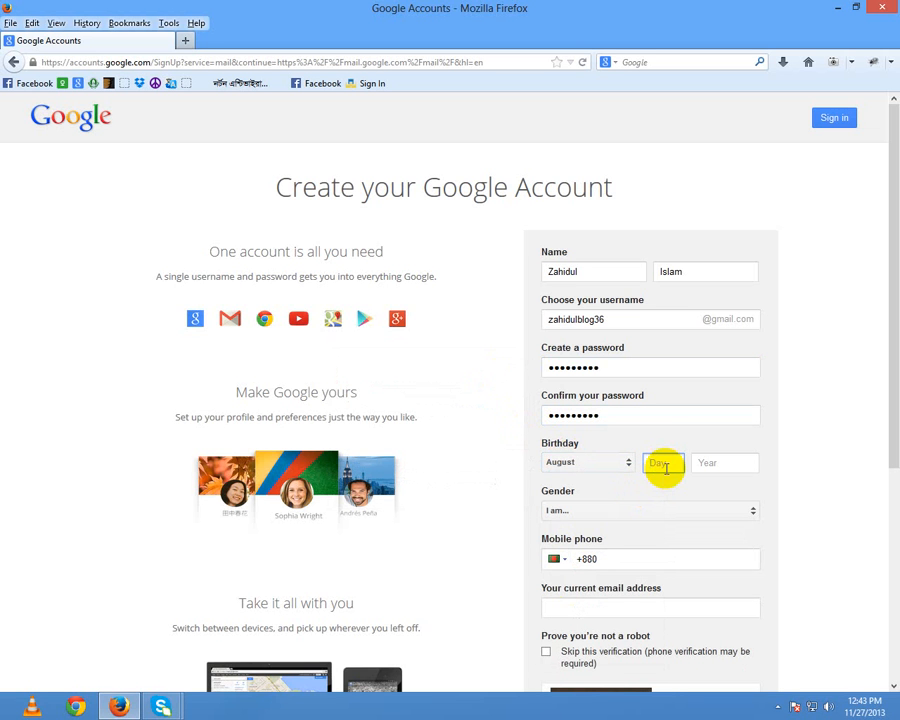
text(13)
key(Tab)
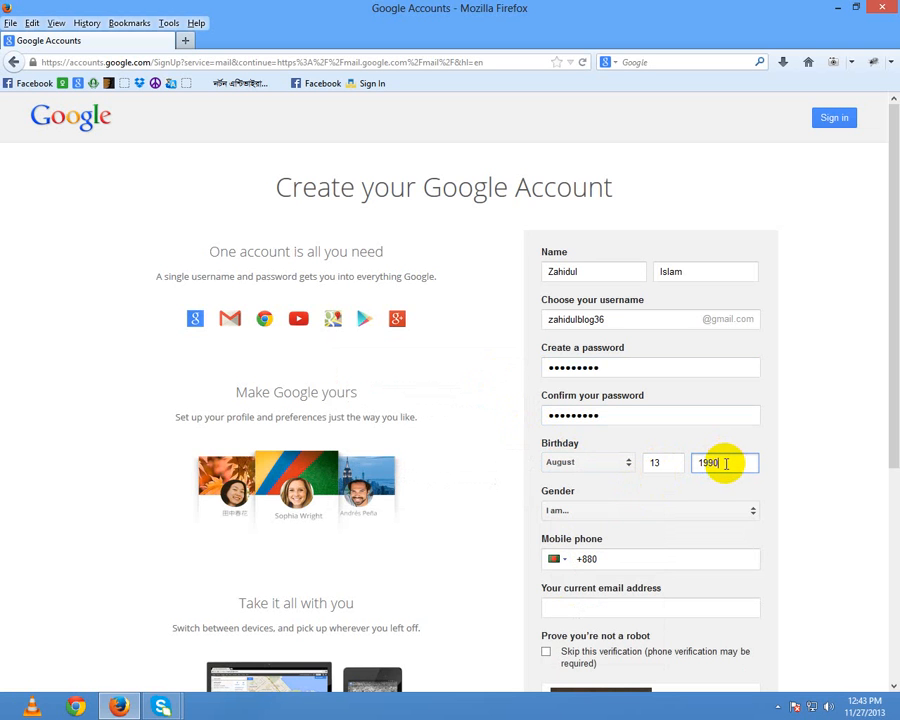
click(695, 508)
click(595, 528)
Step: Enter the mobile phone number and the current e-mail address
click(612, 558)
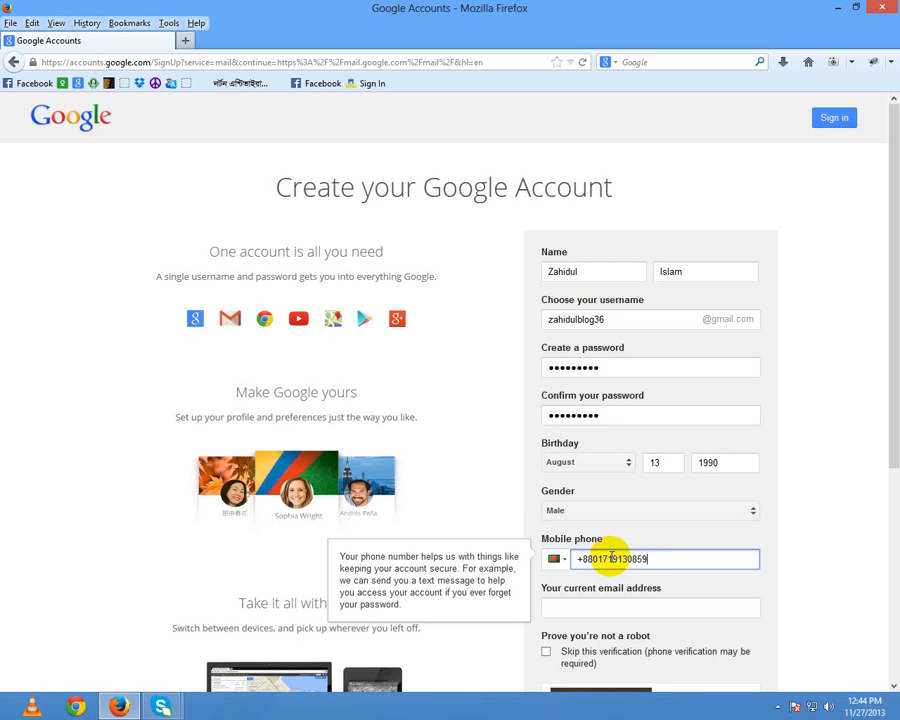
drag(660, 559, 612, 559)
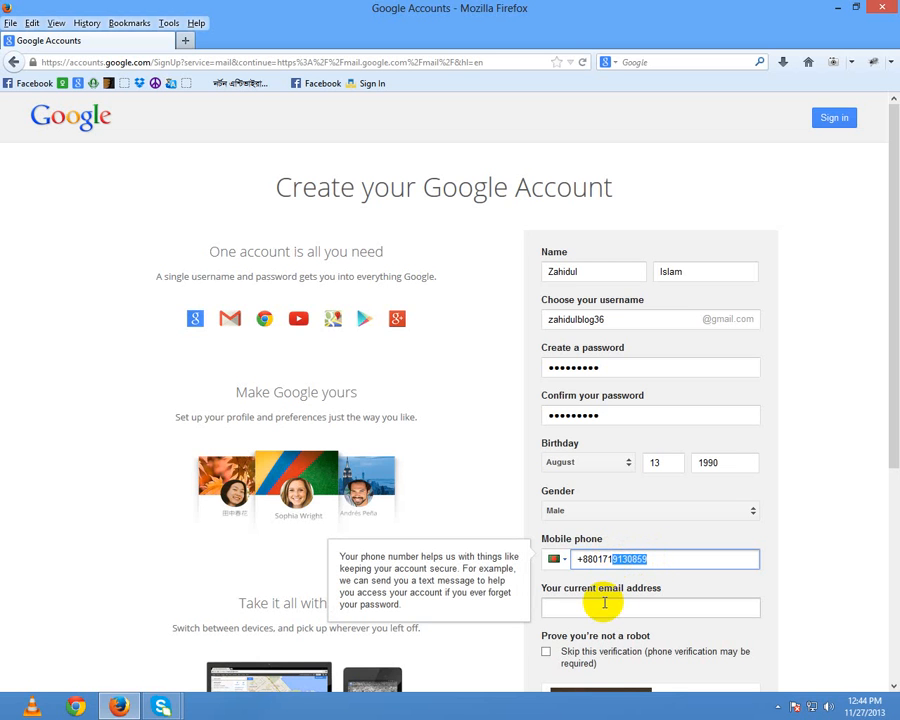
click(604, 603)
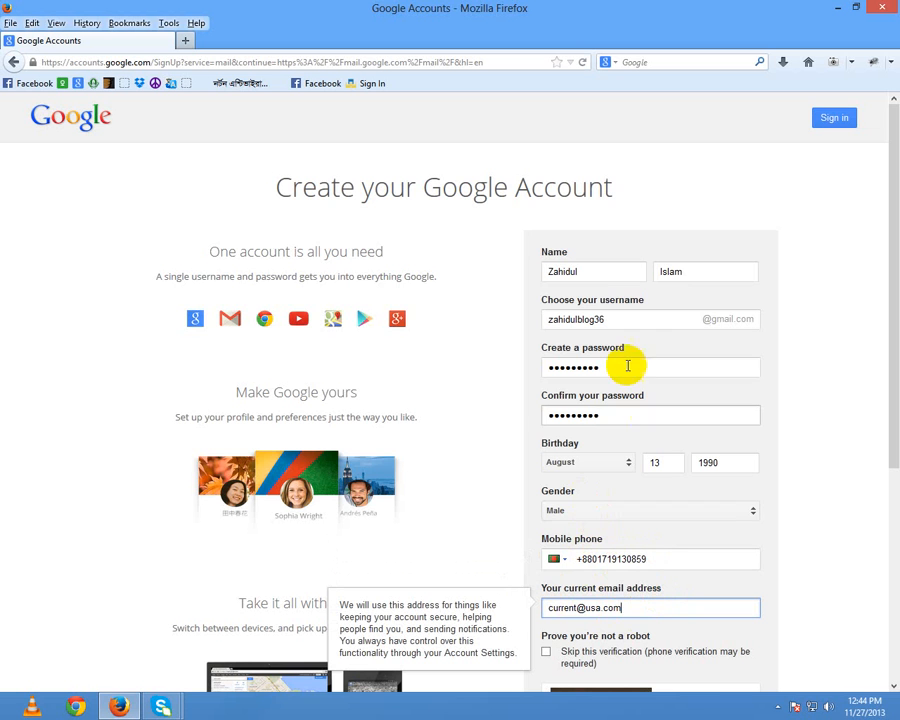
scroll(574, 430, down, 3)
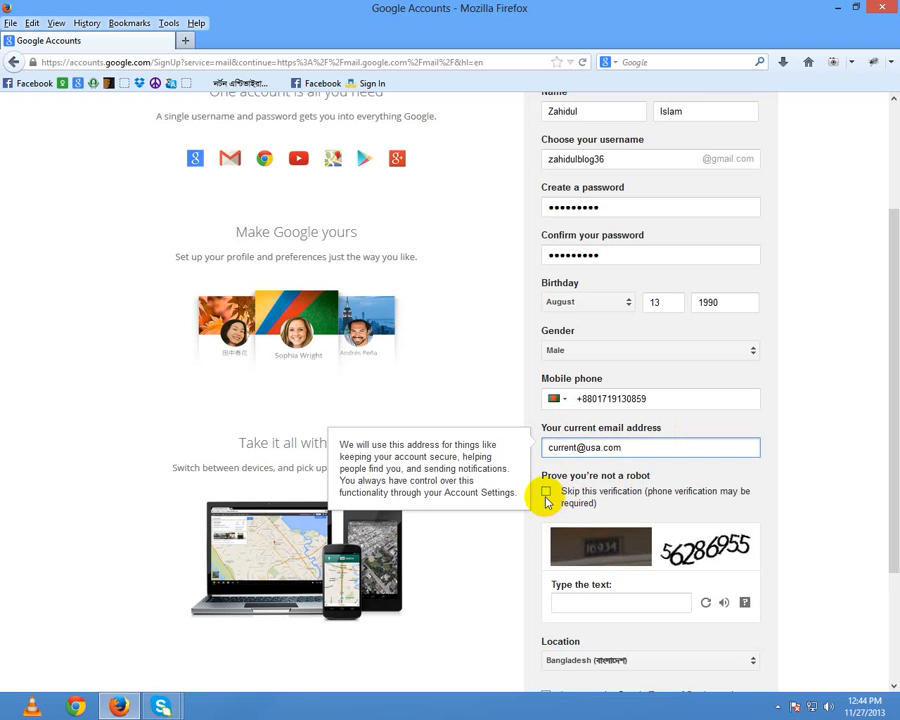
Step: Answer the CAPTCHA, agree to the Terms of Service, and submit the form
click(587, 600)
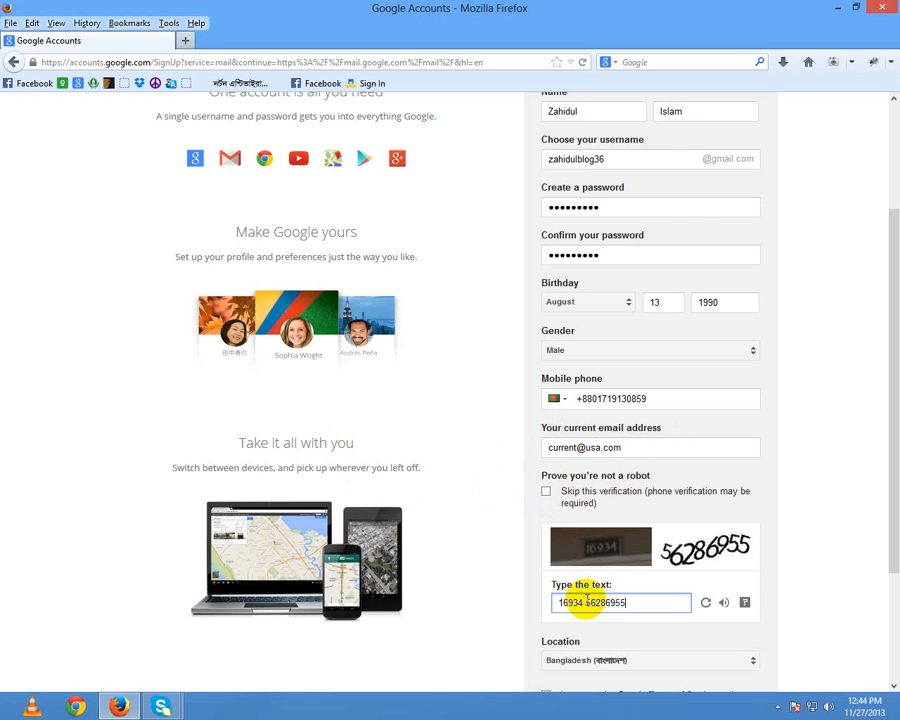
scroll(588, 601, down, 3)
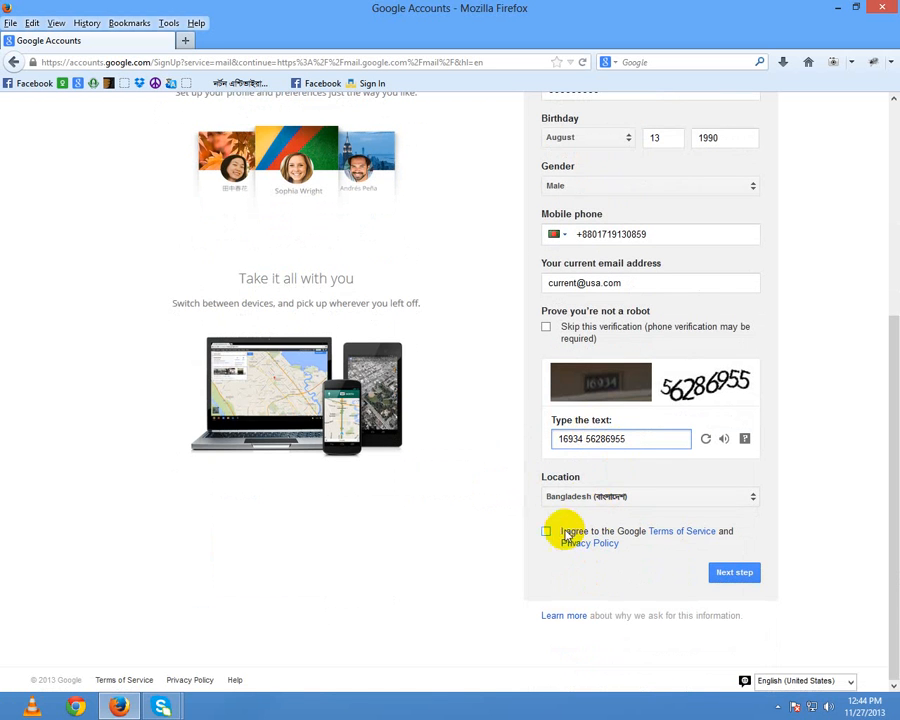
click(545, 531)
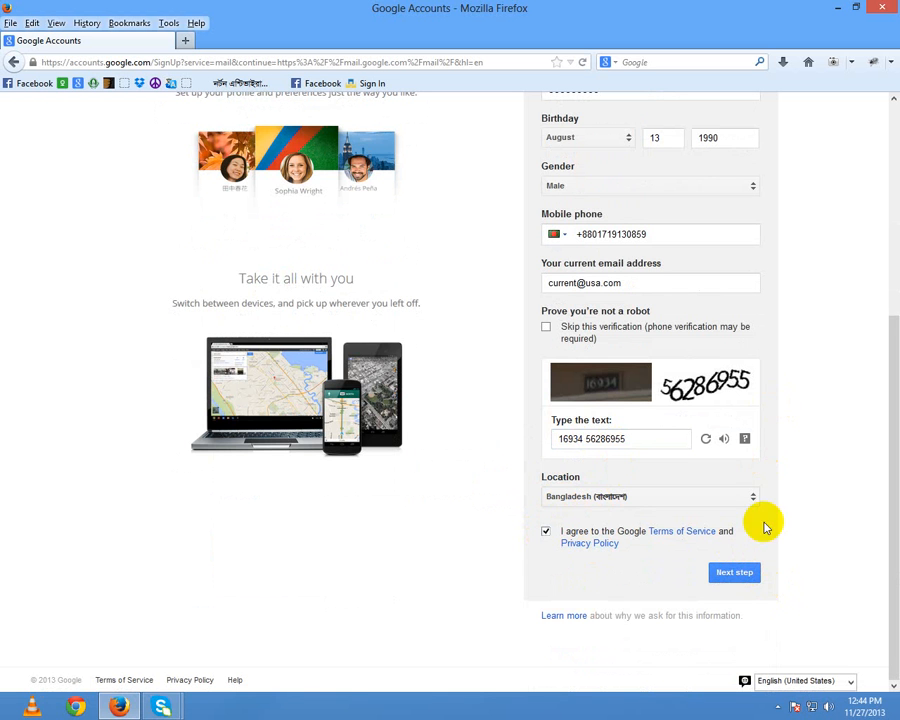
click(735, 572)
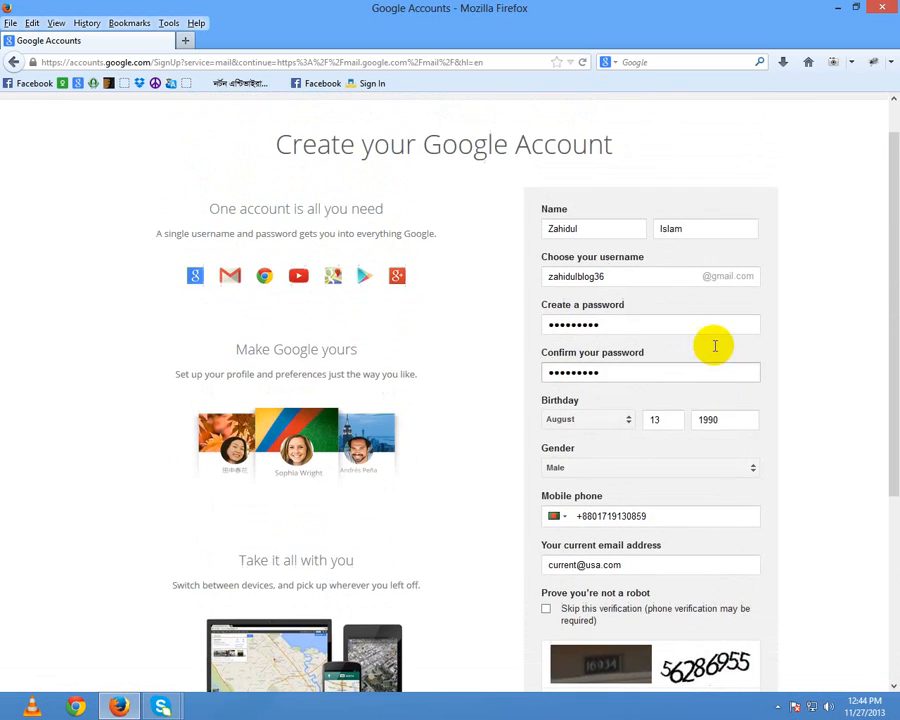
Step: Review the submitted form and go back to the username entry
scroll(850, 400, down, 3)
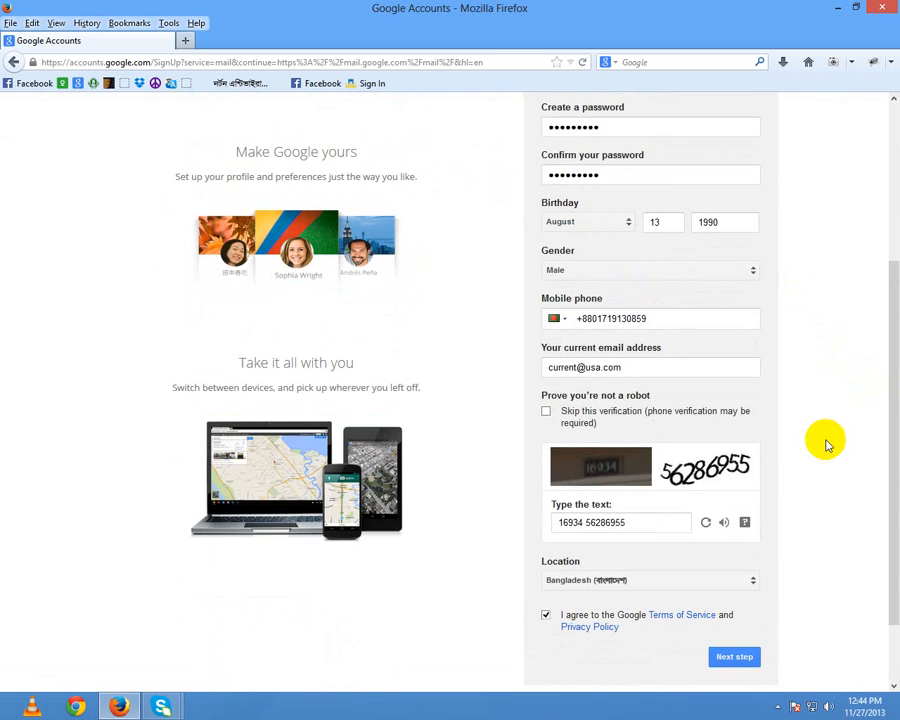
scroll(772, 530, down, 1)
scroll(775, 527, up, 4)
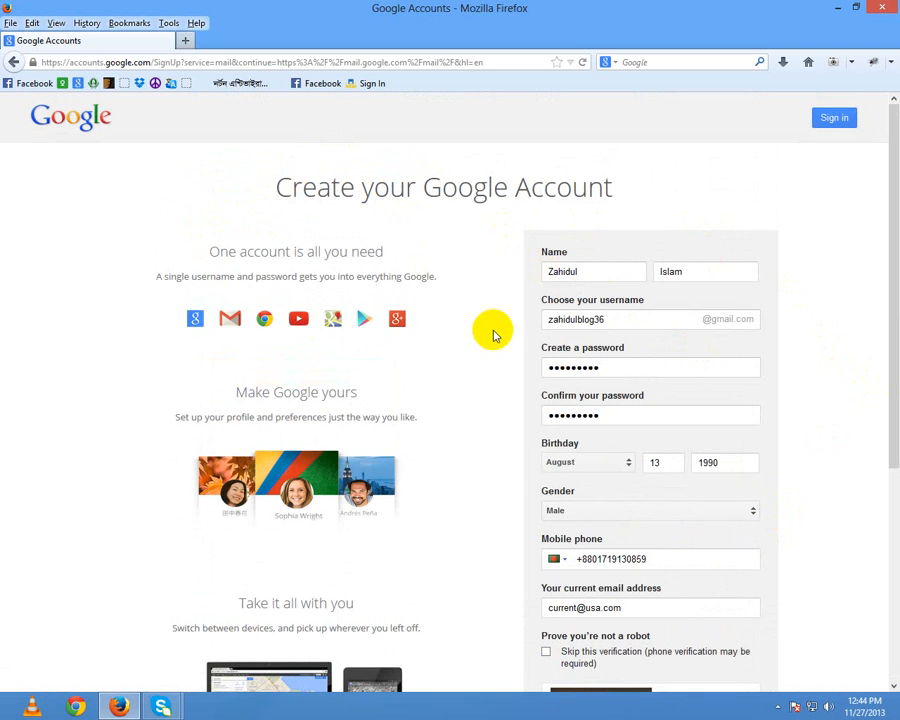
click(629, 323)
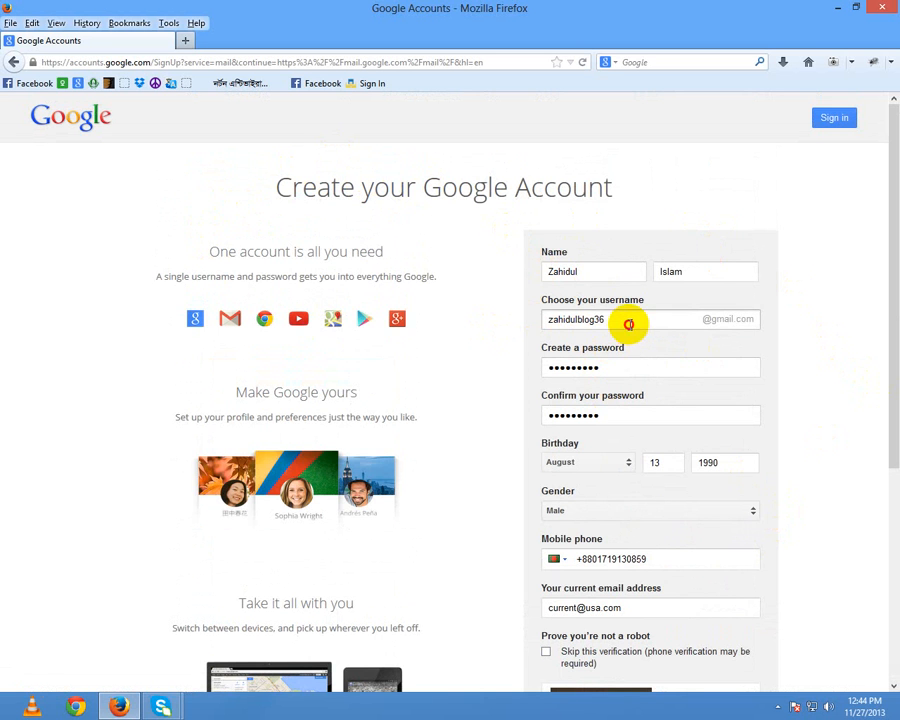
click(678, 226)
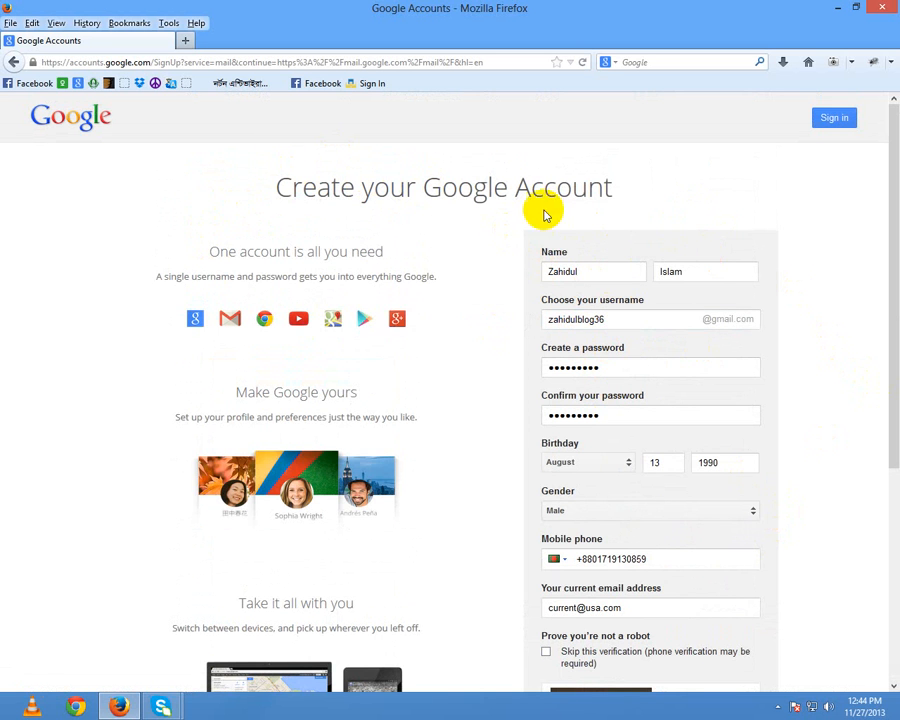
Step: Close the Google Accounts tab and load blogger.com
click(185, 40)
click(168, 41)
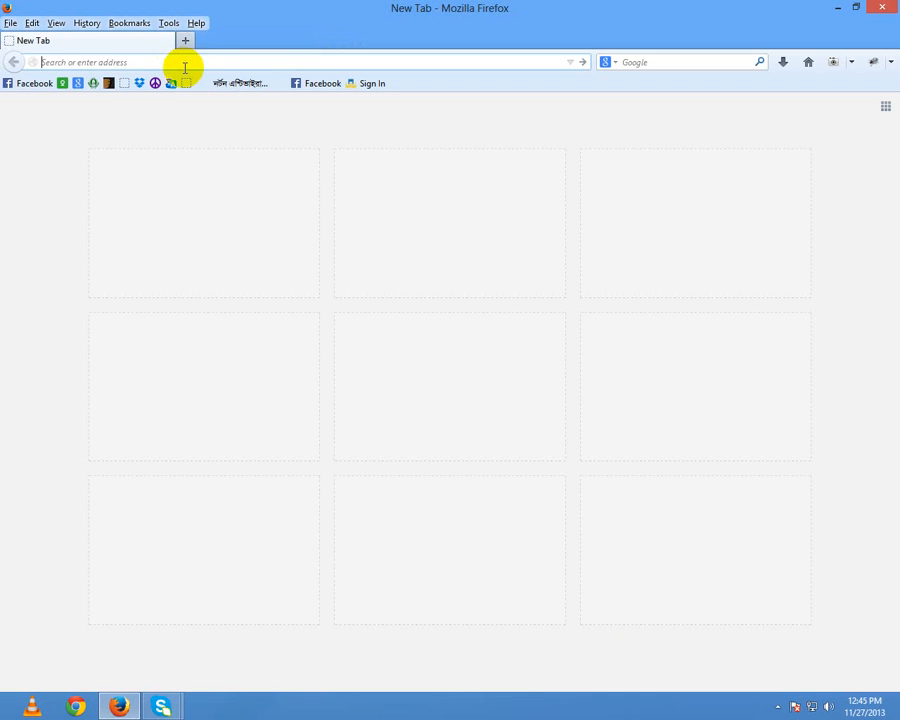
text(blogger.com)
key(Return)
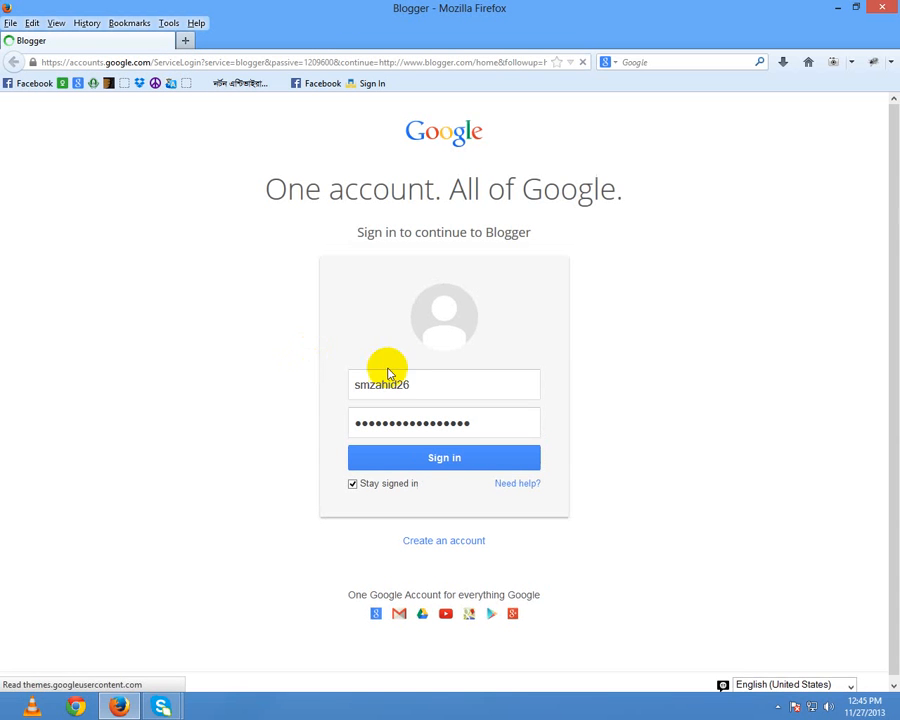
Step: Sign in with the account's username, retyping the password after an incorrect-password error
double_click(432, 380)
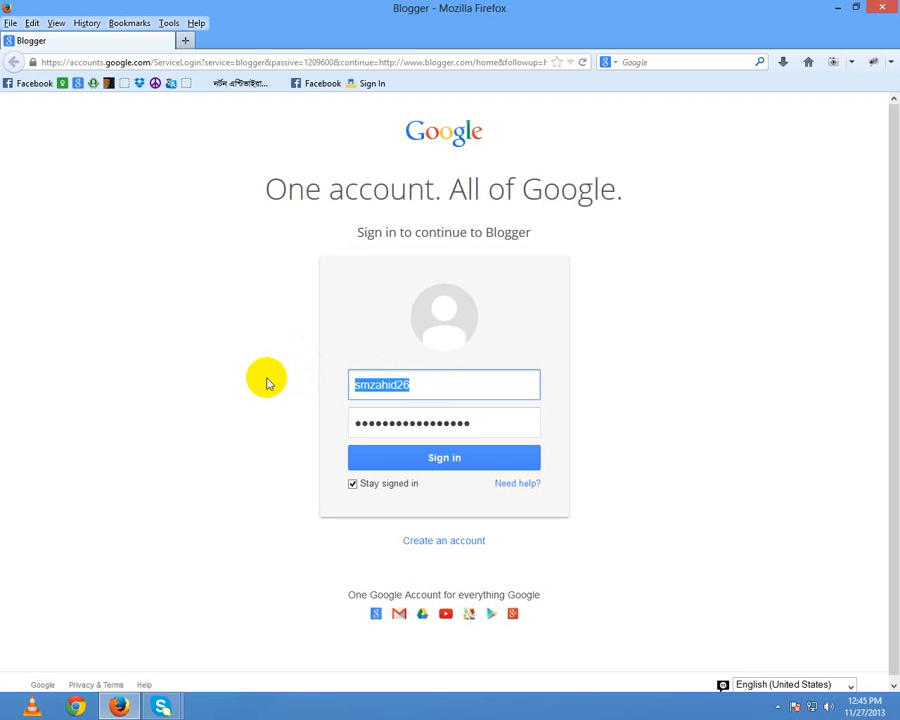
text(z)
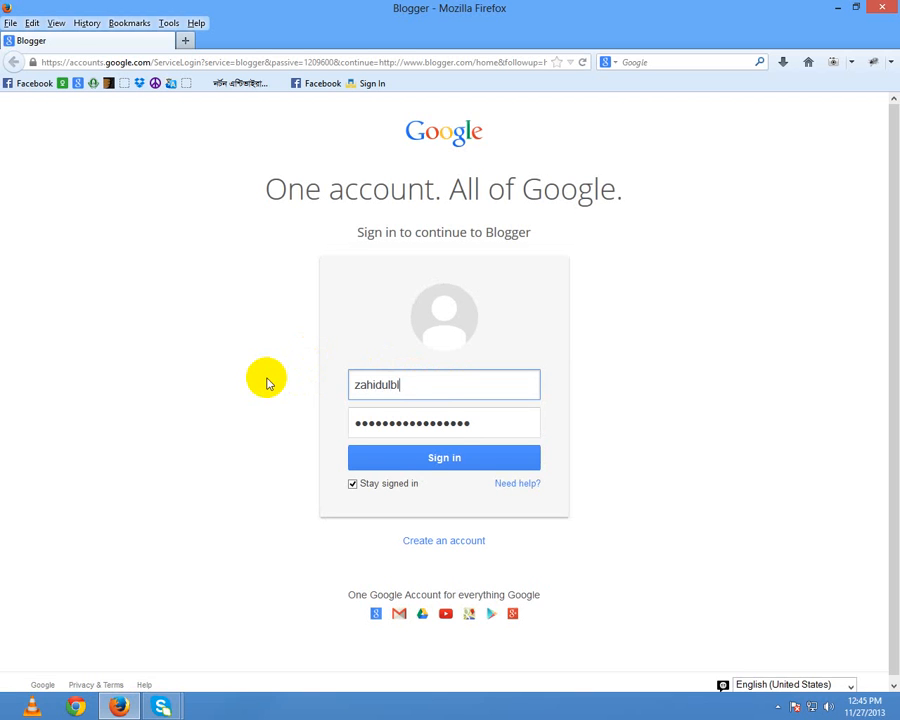
key(Tab)
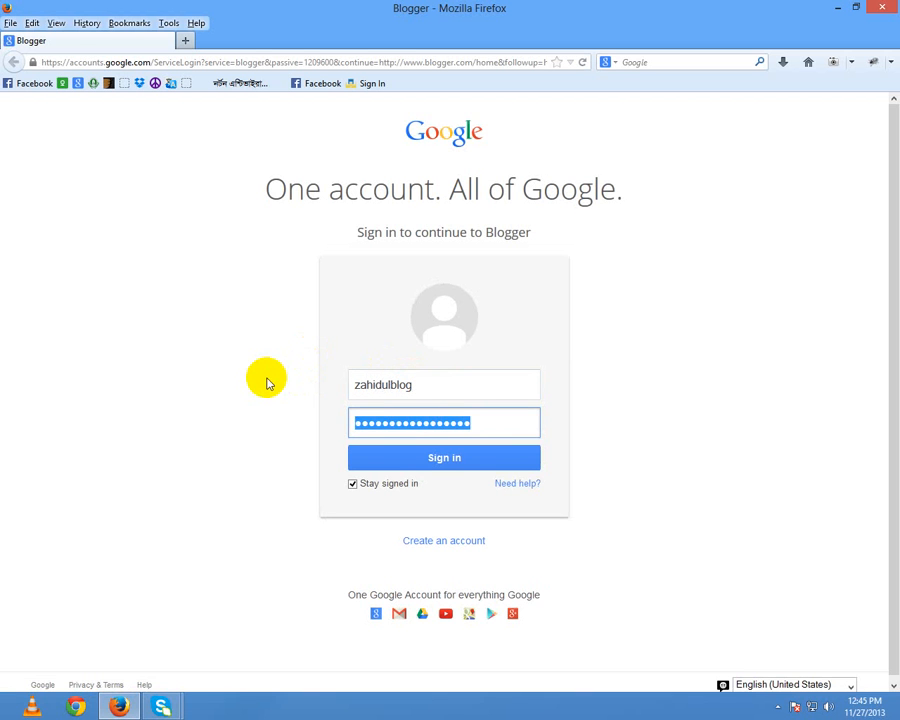
text(•)
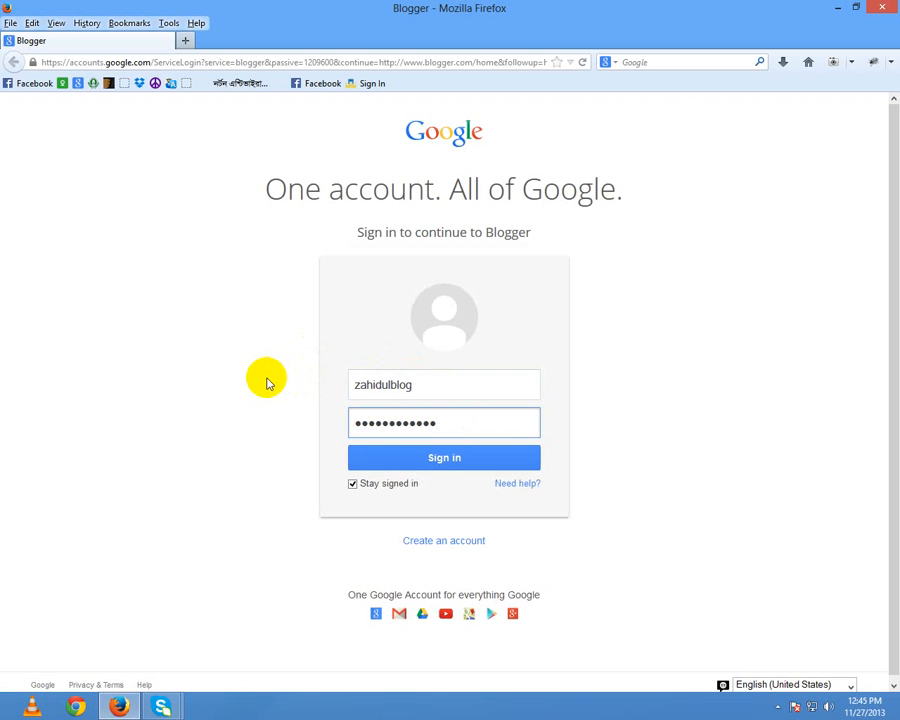
key(Return)
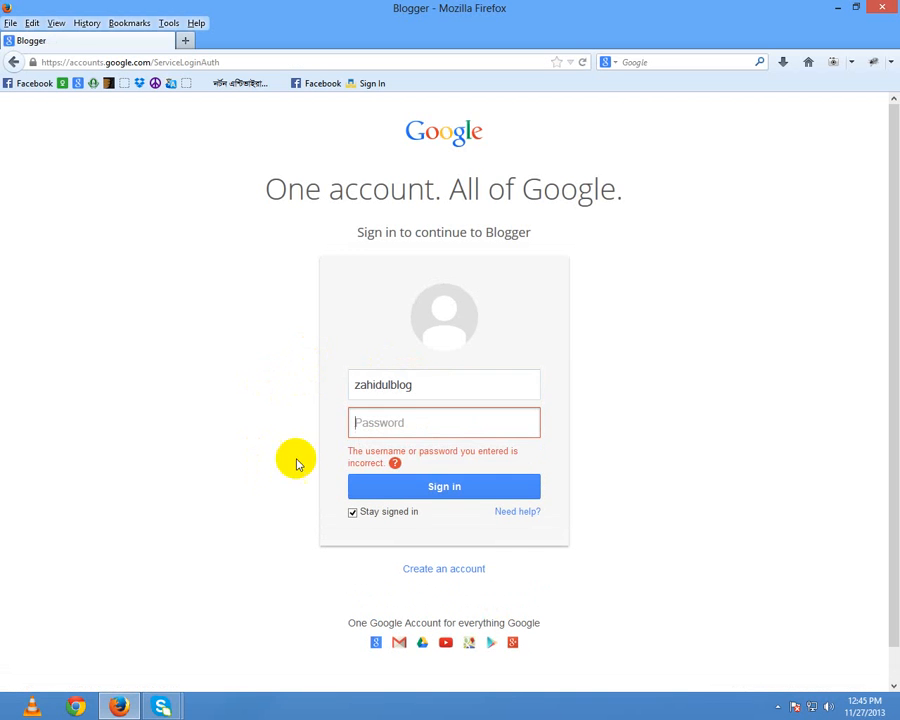
click(398, 415)
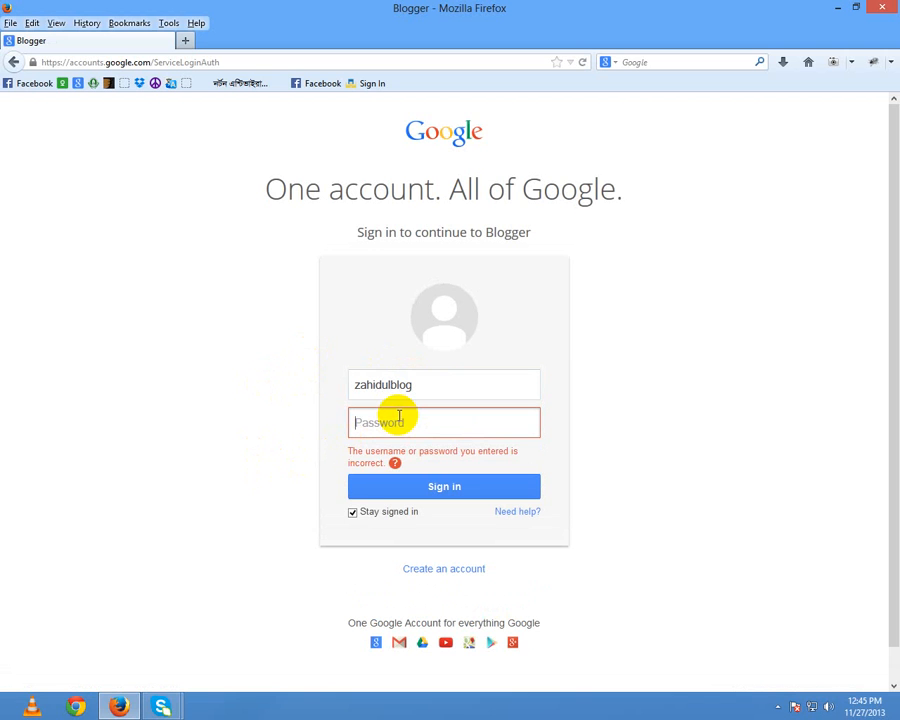
text(•)
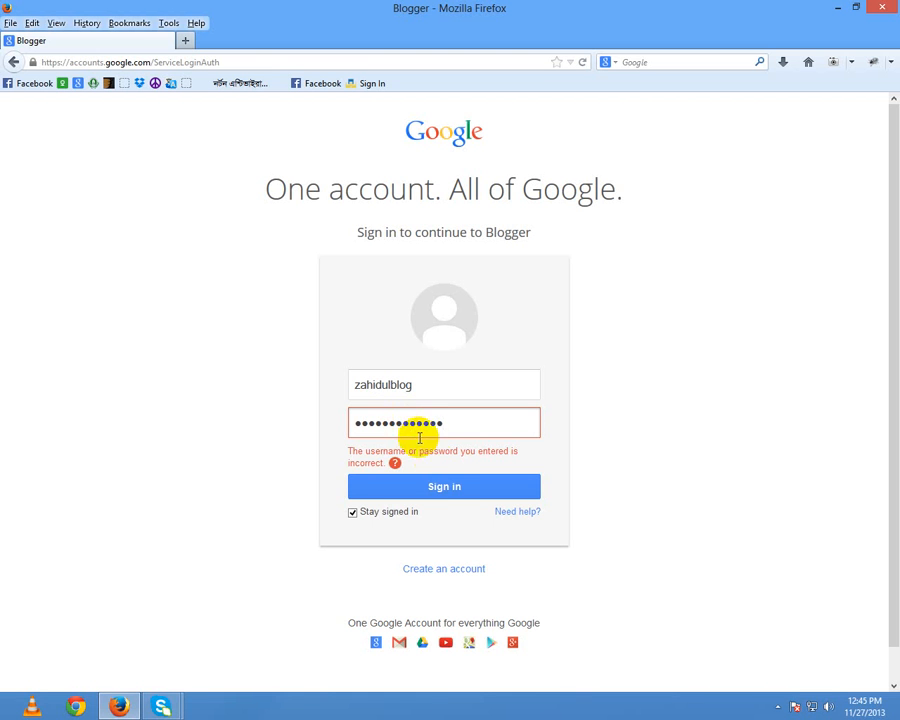
click(446, 490)
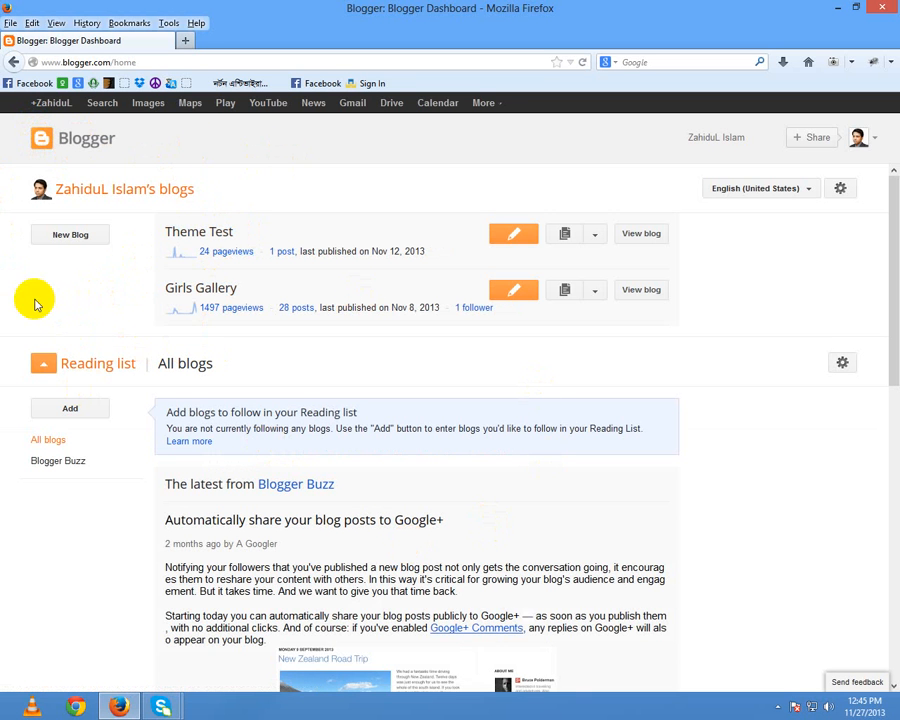
Step: Create a blog titled Nutural Park, trying naturalpark and bdpark before nuturalpark.blogspot.com is available
click(70, 236)
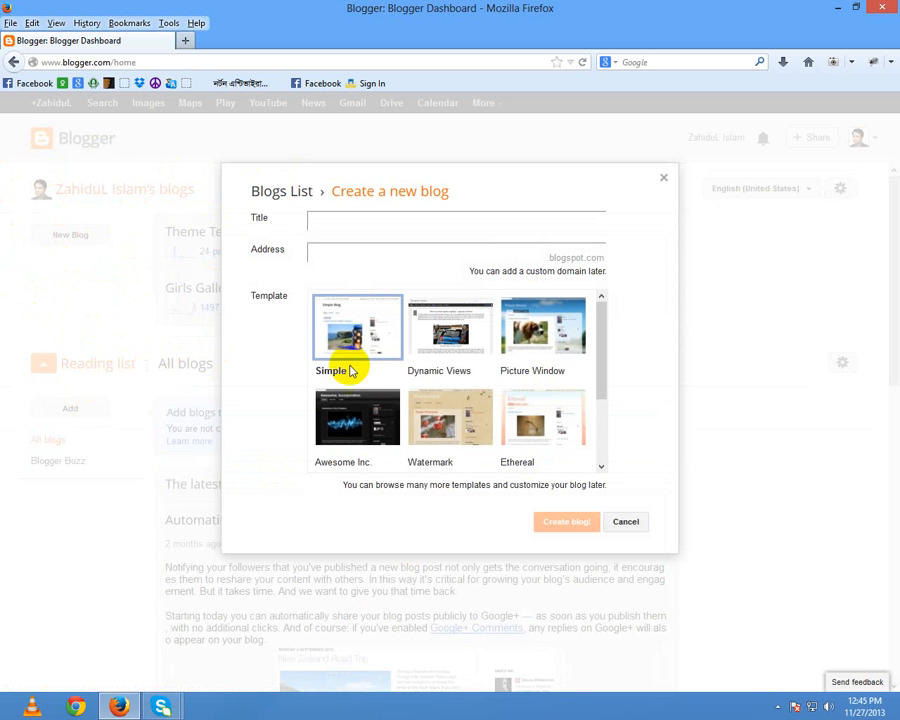
click(361, 225)
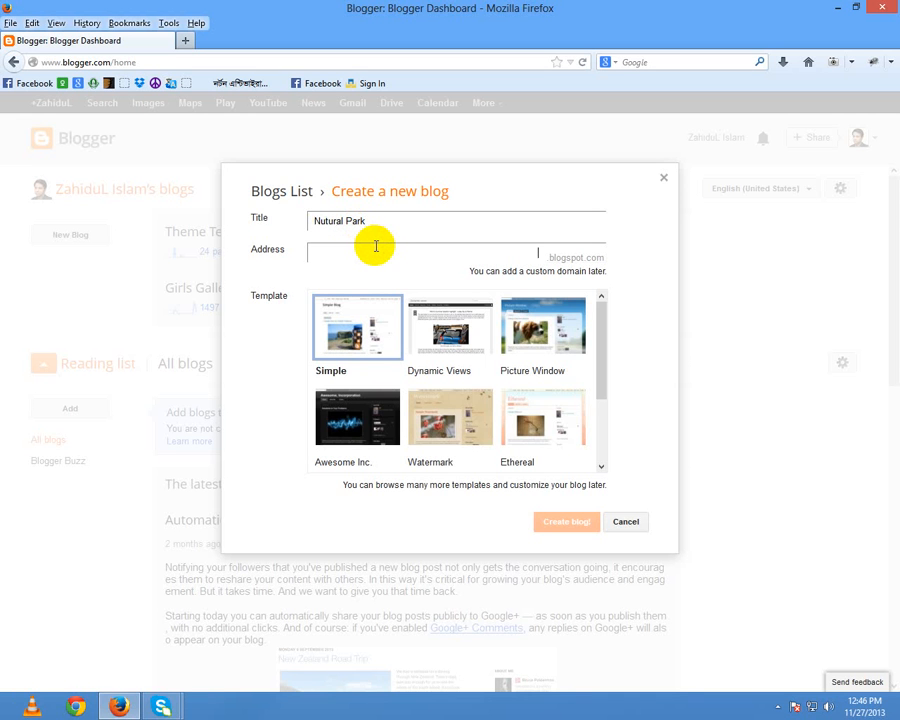
text(na)
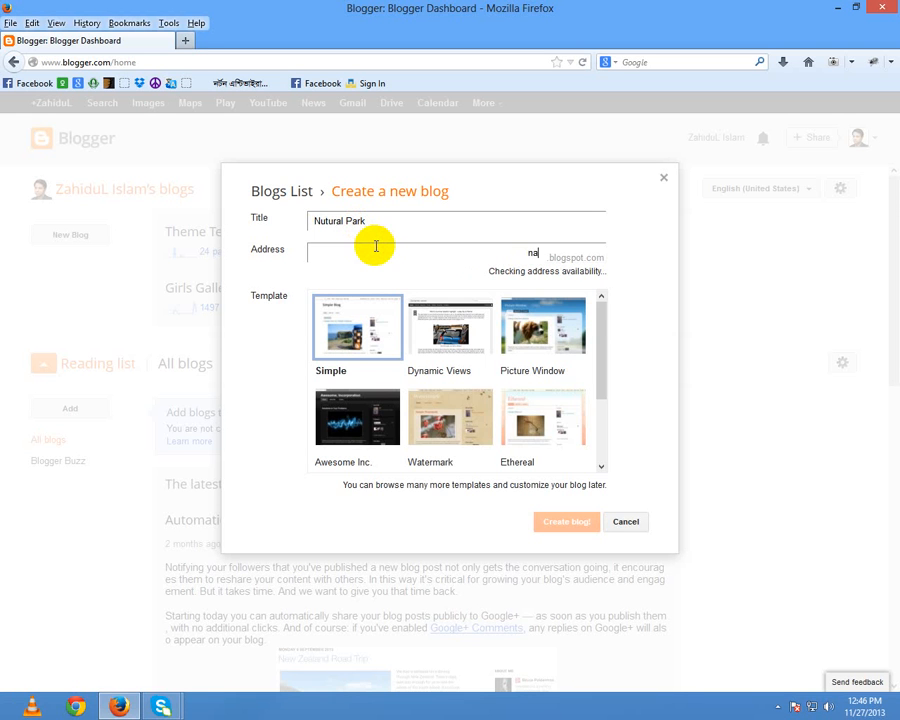
text(turalpark)
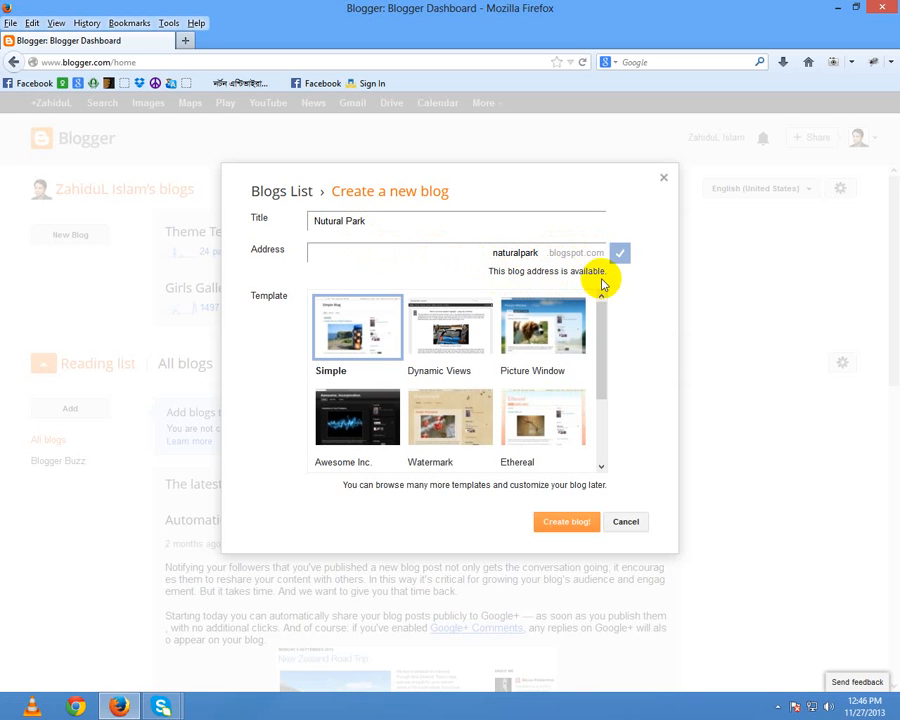
click(535, 253)
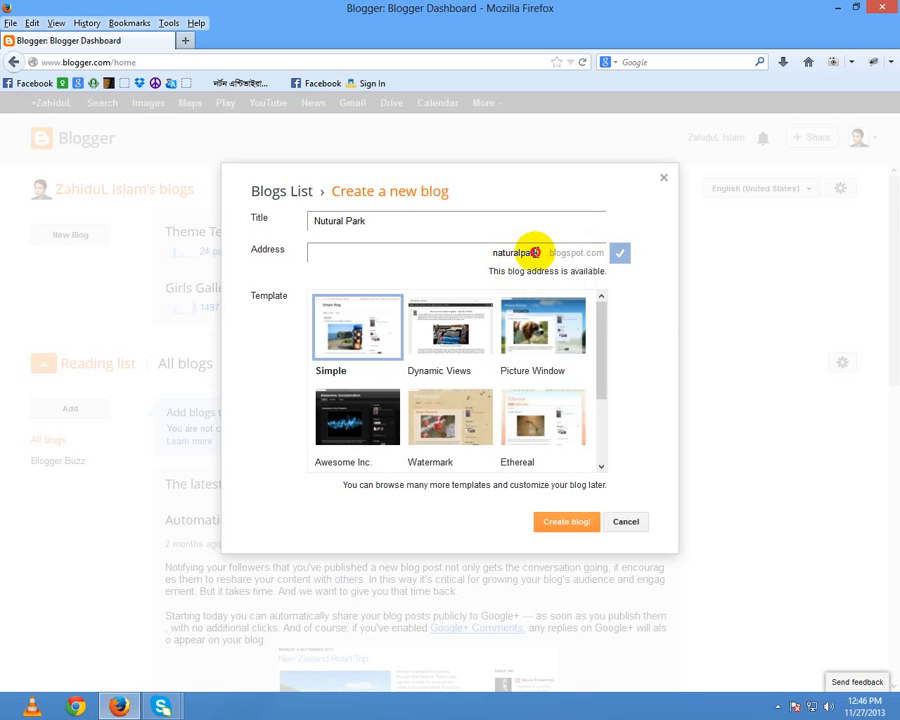
drag(531, 251, 467, 252)
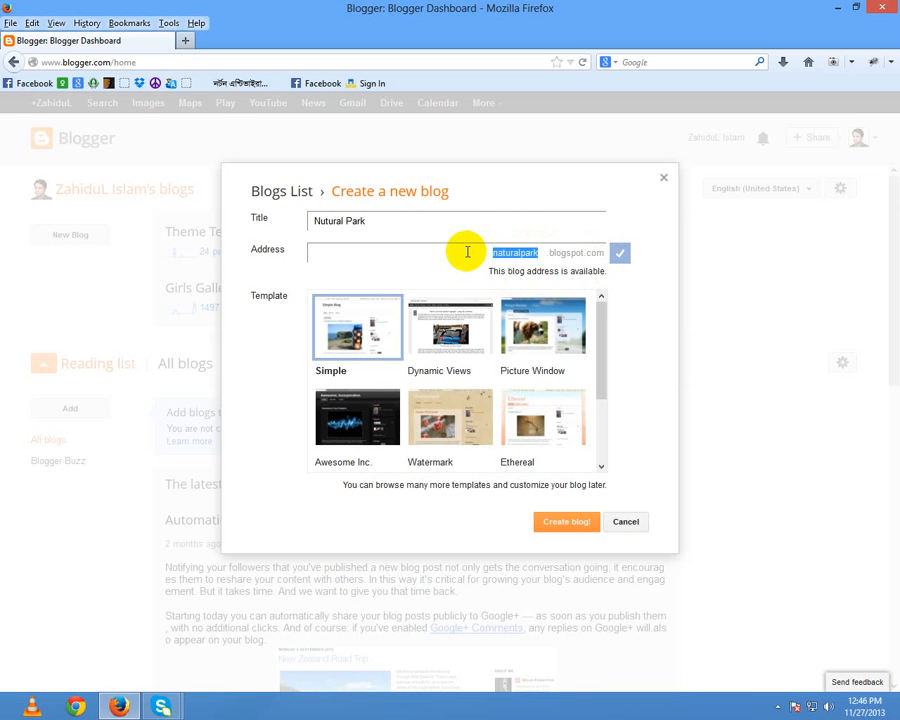
text(bd)
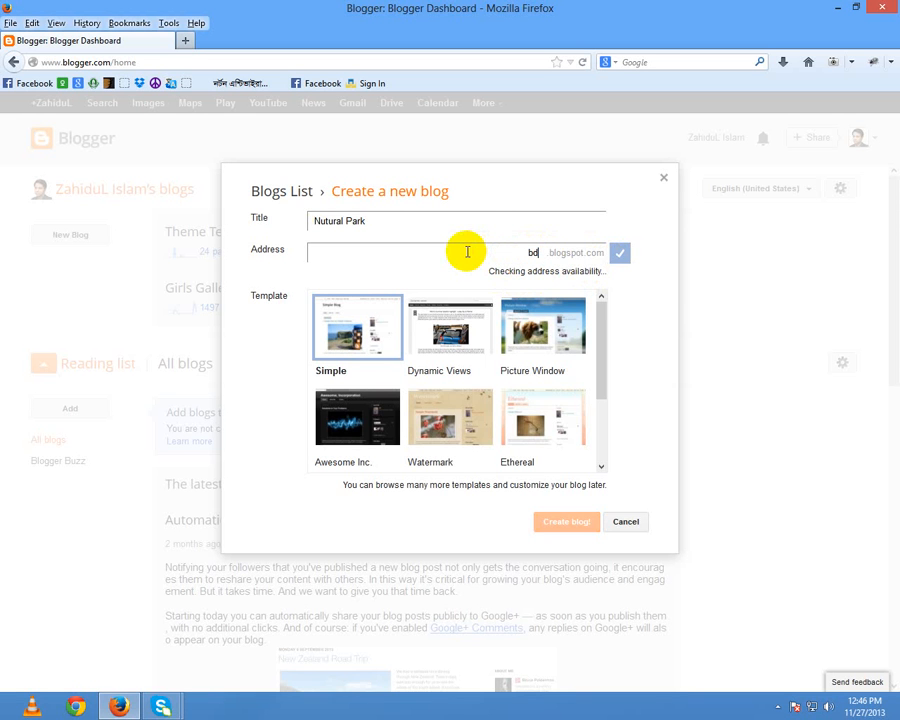
text(park)
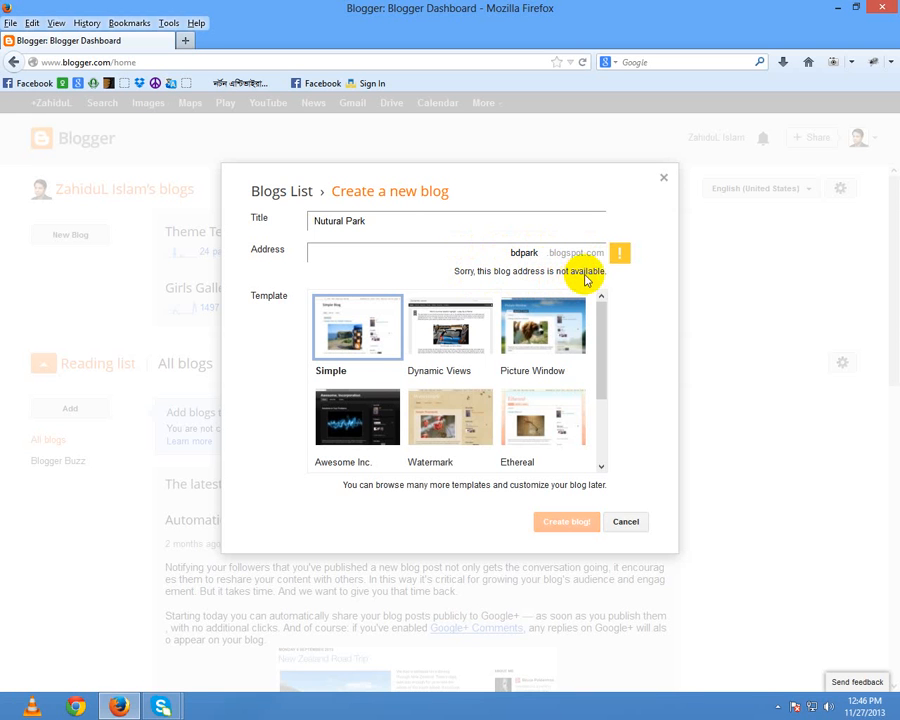
drag(543, 252, 492, 244)
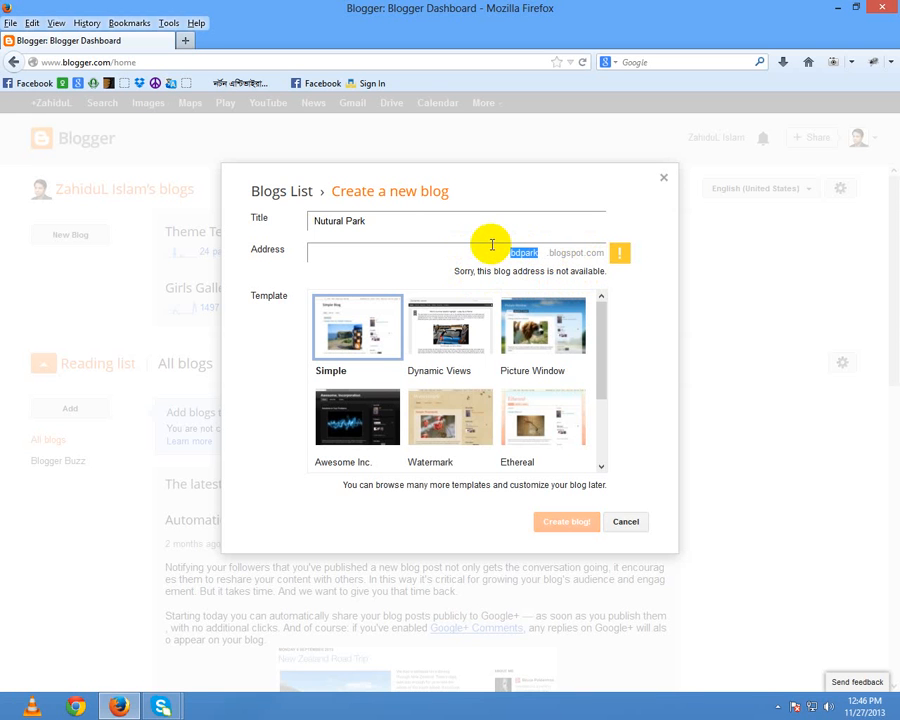
text(nutural)
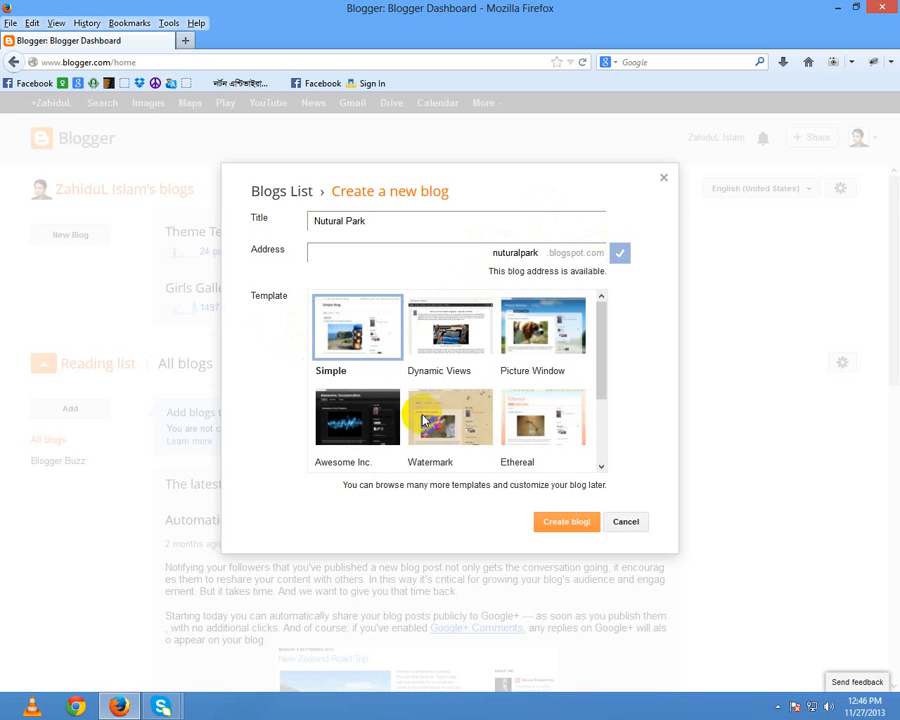
Step: Pick the Awesome Inc. template and create the Nutural Park blog
drag(604, 366, 601, 437)
click(368, 336)
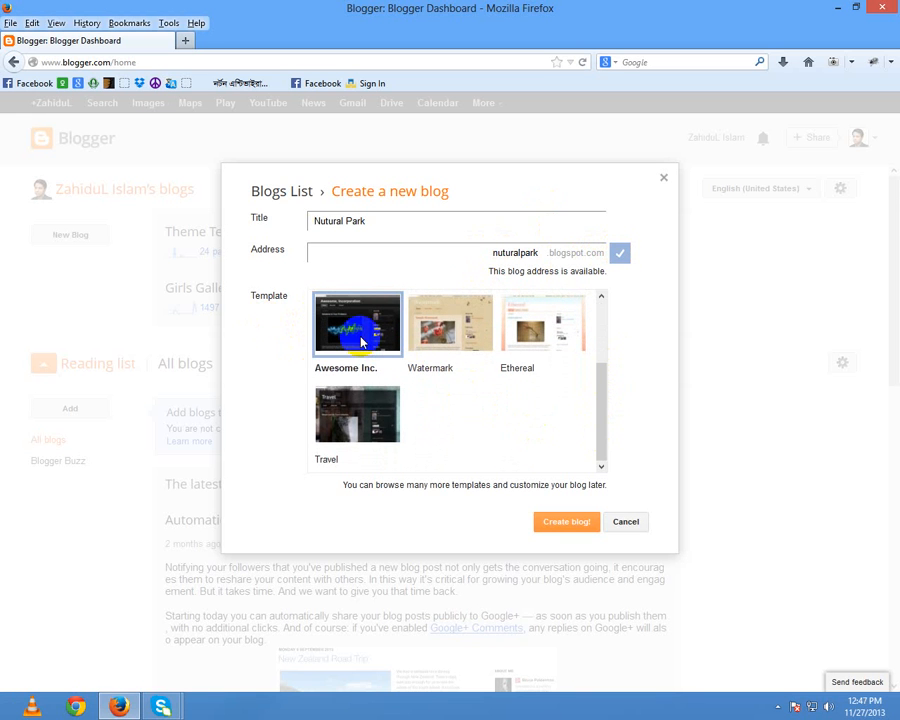
click(565, 523)
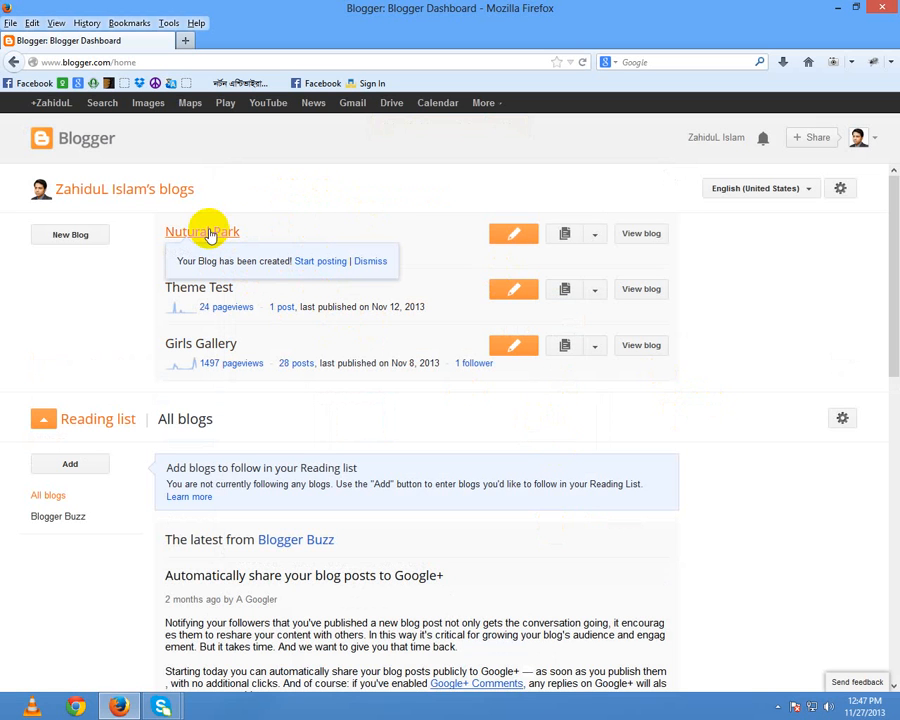
Step: View the Nutural Park blog in a new tab, then open its overview page
click(645, 234)
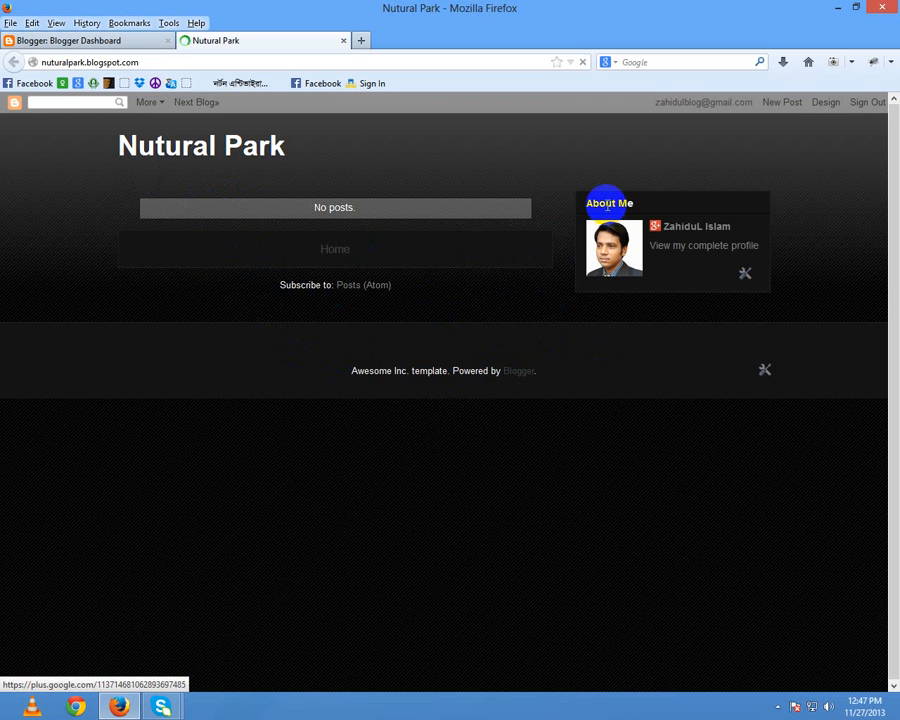
click(94, 40)
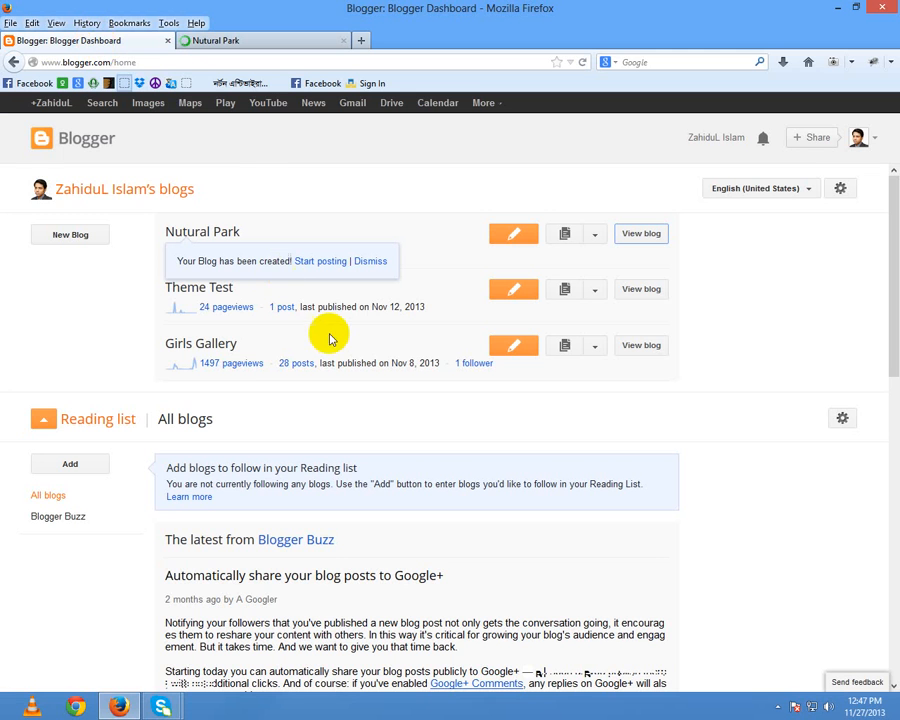
click(215, 231)
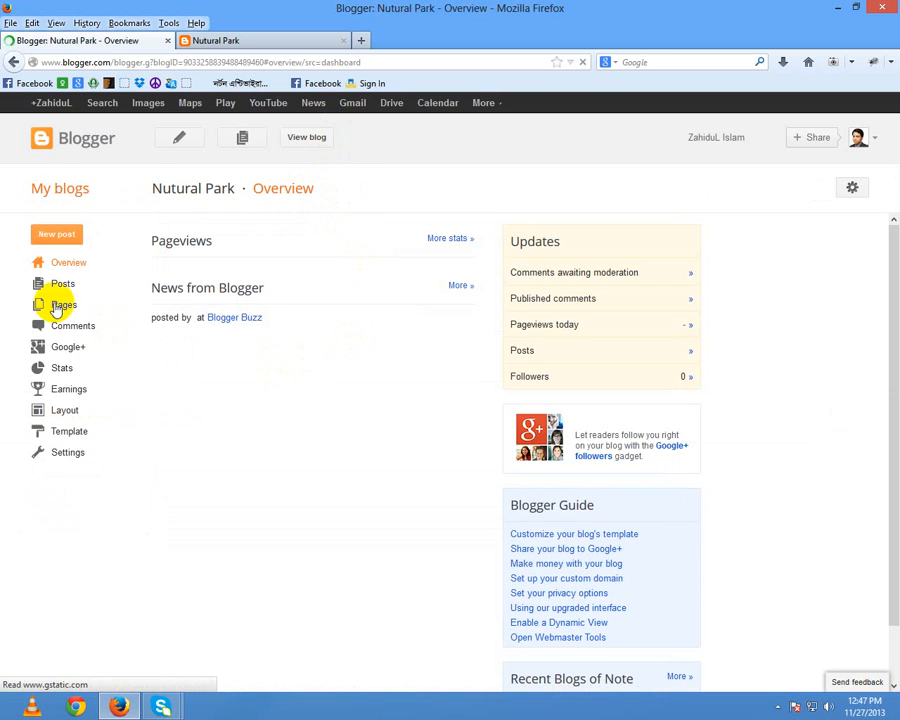
Step: Start a new post for Nutural Park and return to the empty editor
click(55, 237)
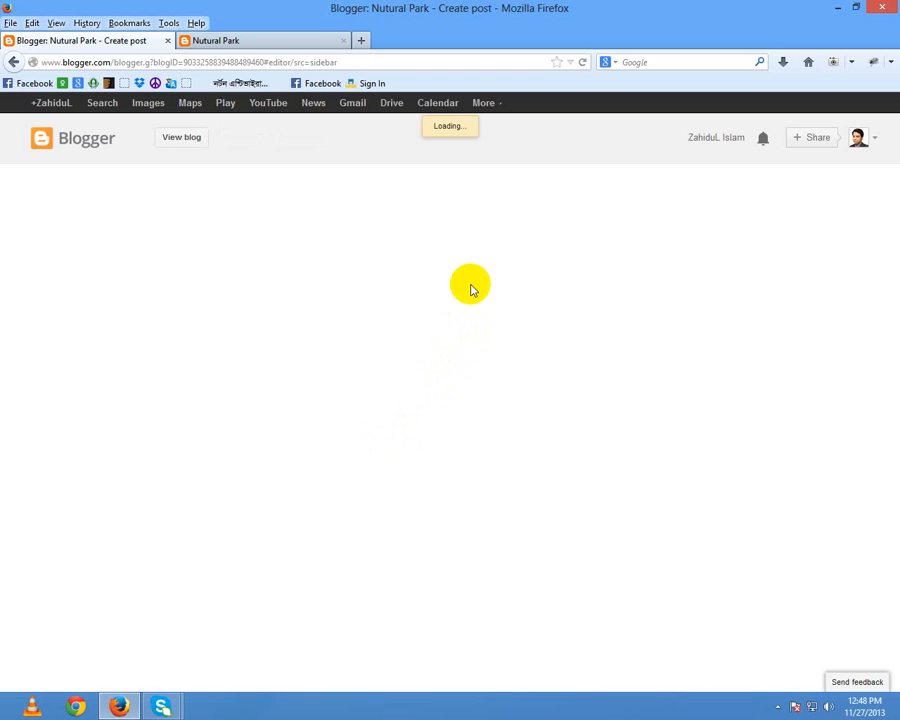
click(245, 47)
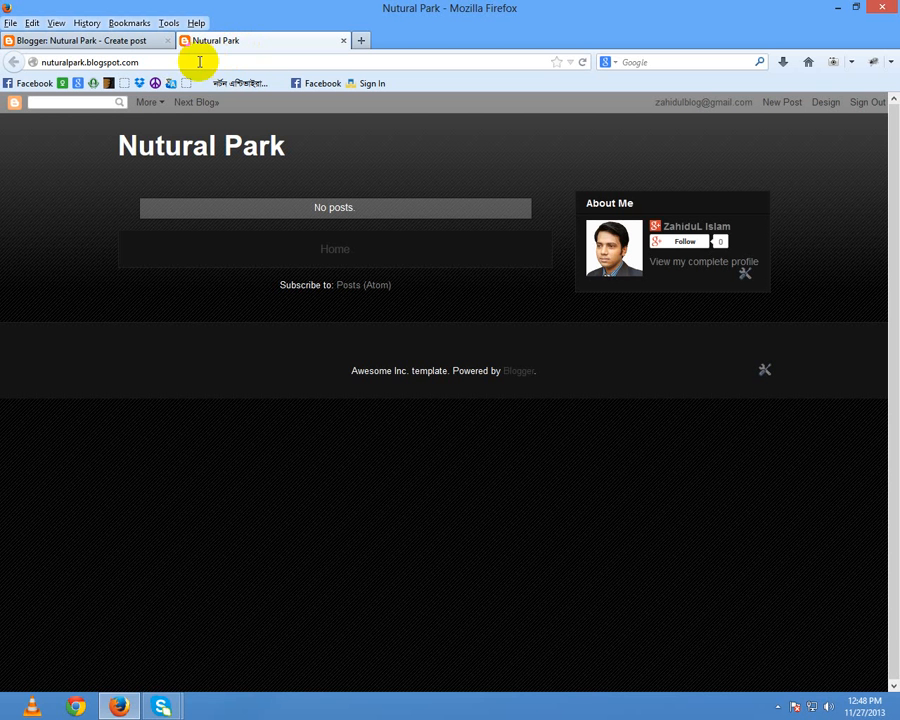
click(118, 43)
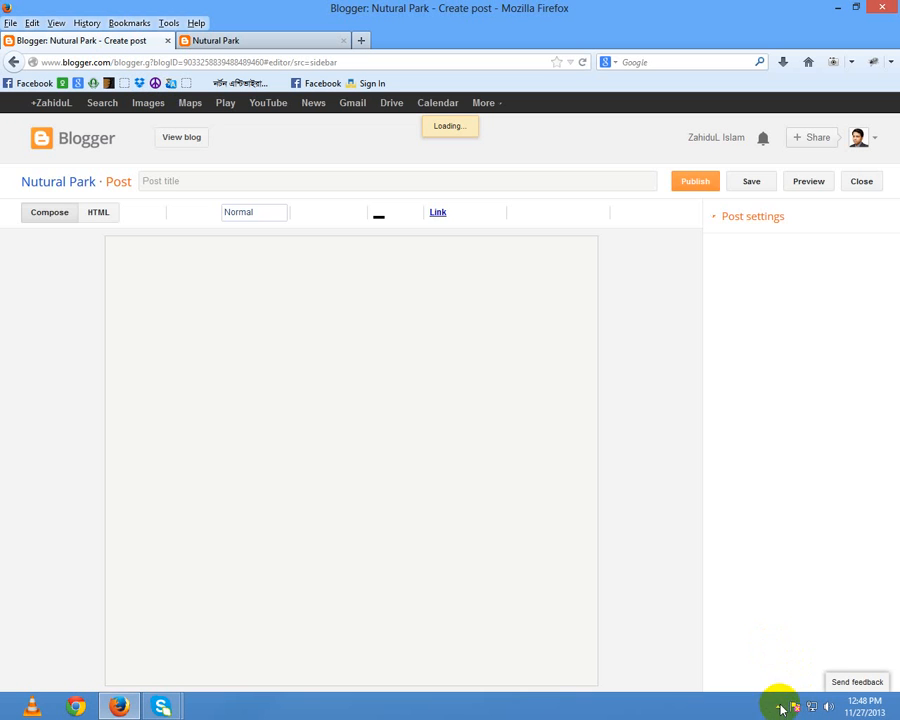
click(780, 708)
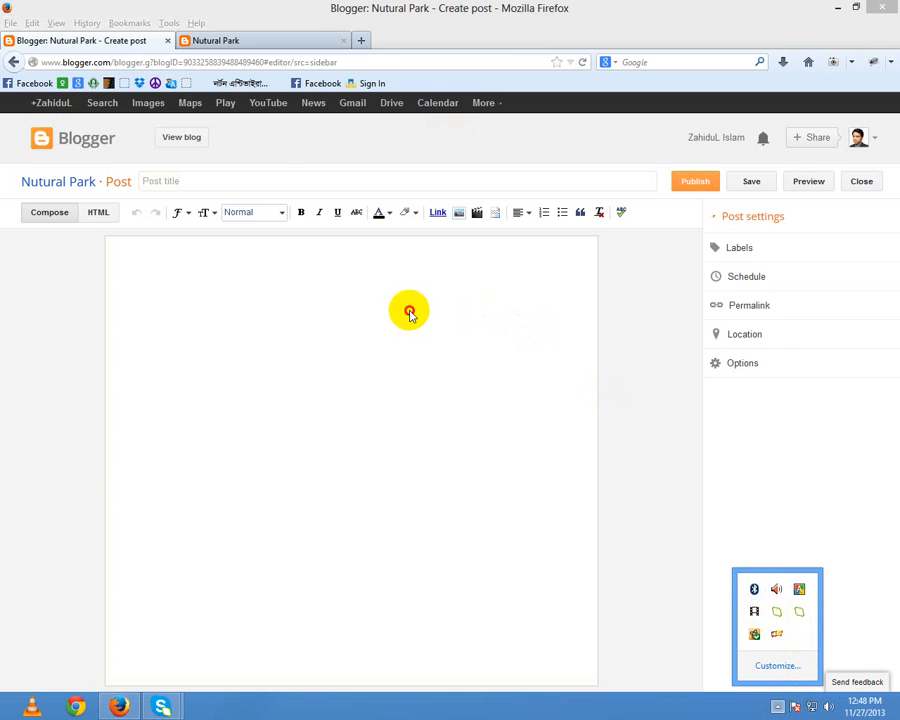
Step: Title the post 'Test Post' and write 'This is blog test post' in the body
click(410, 311)
click(266, 186)
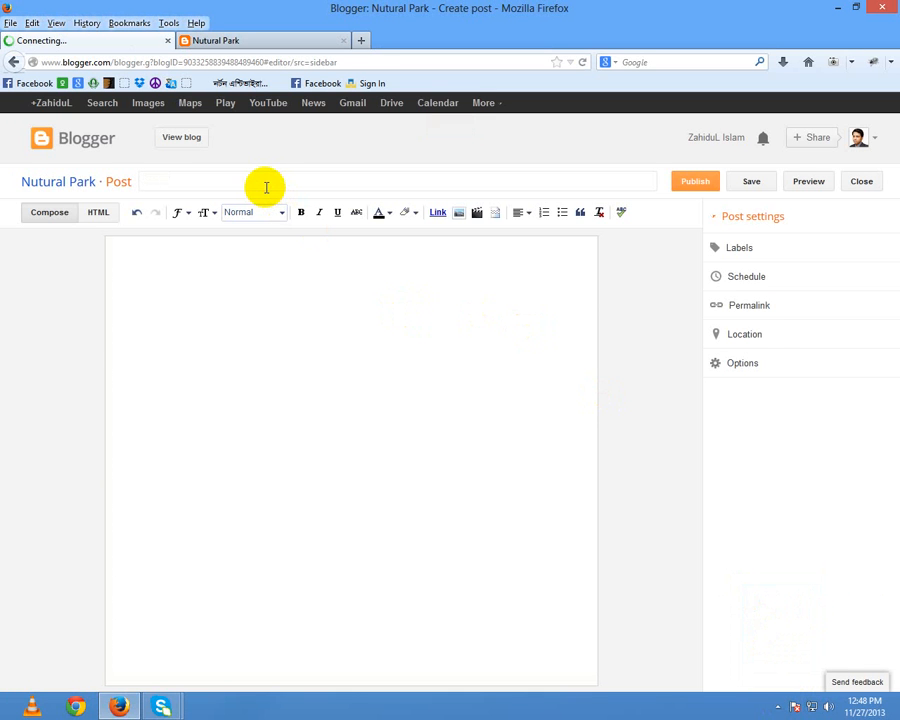
text(Test)
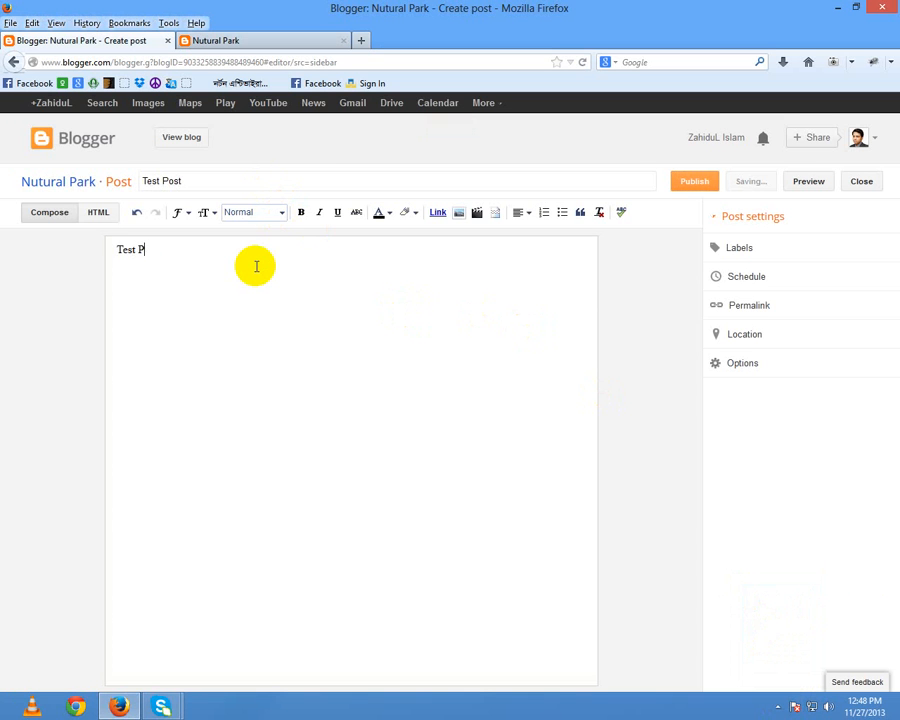
key(BackSpace)
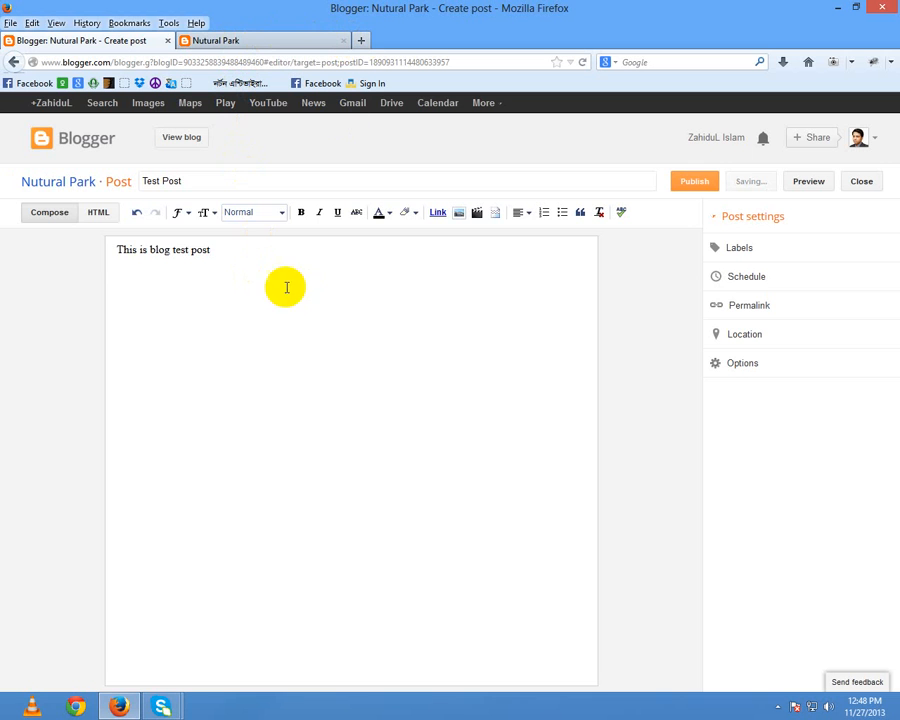
click(163, 249)
drag(163, 249, 249, 265)
click(249, 265)
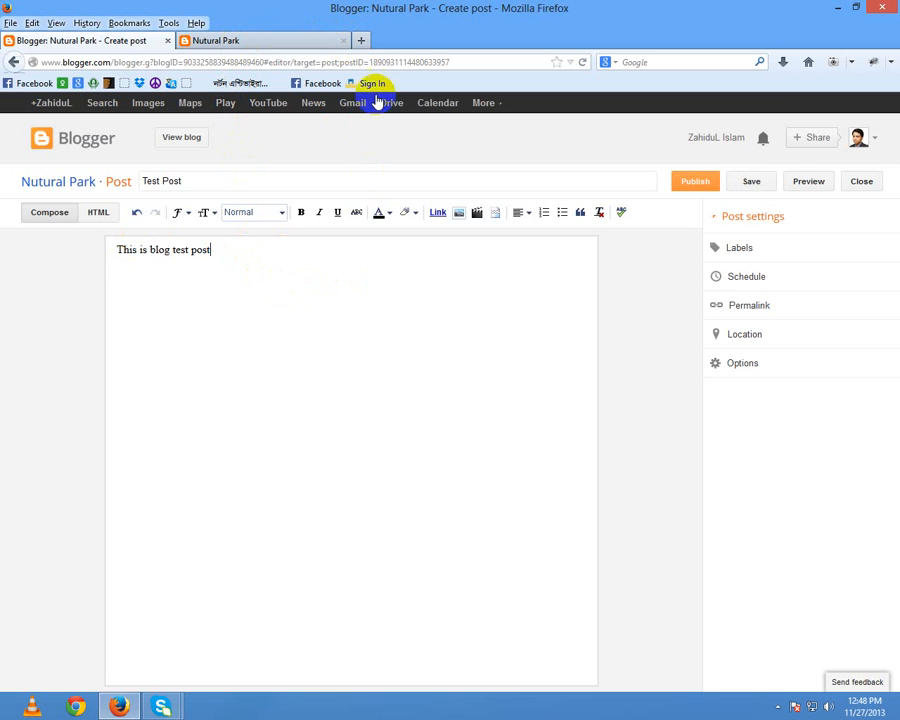
Step: Search for lorem ipsum in a new tab and open the Lipsum.com result
click(362, 40)
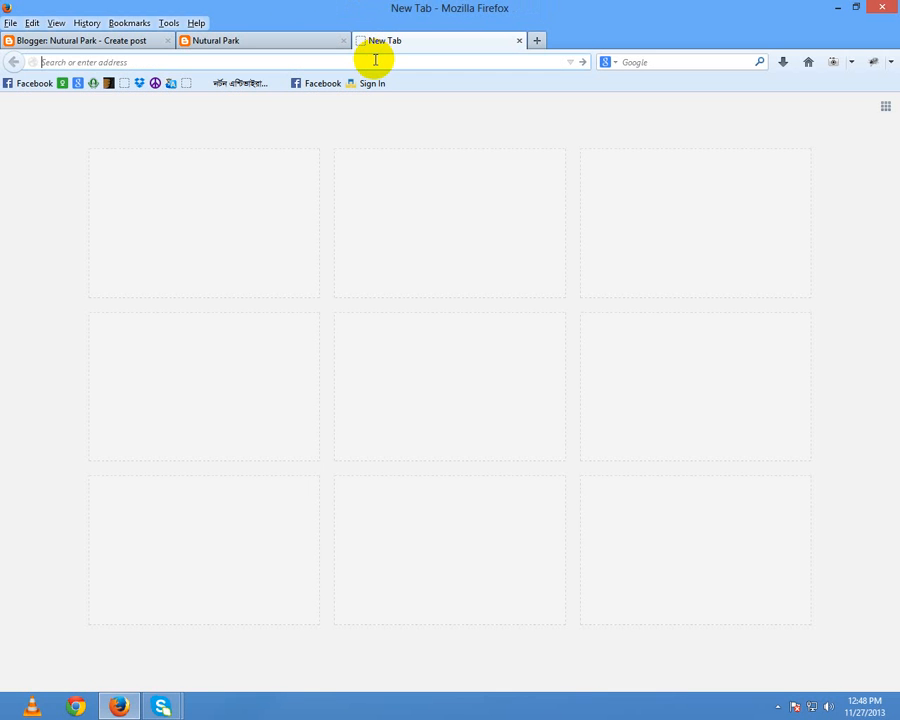
text(lorem ipsu,)
key(Return)
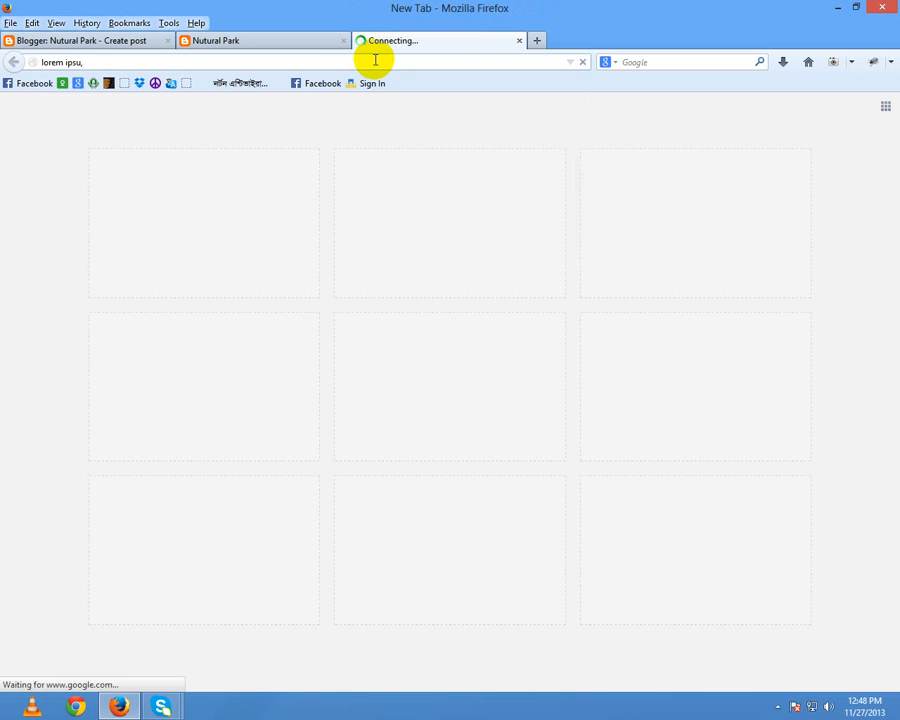
click(386, 60)
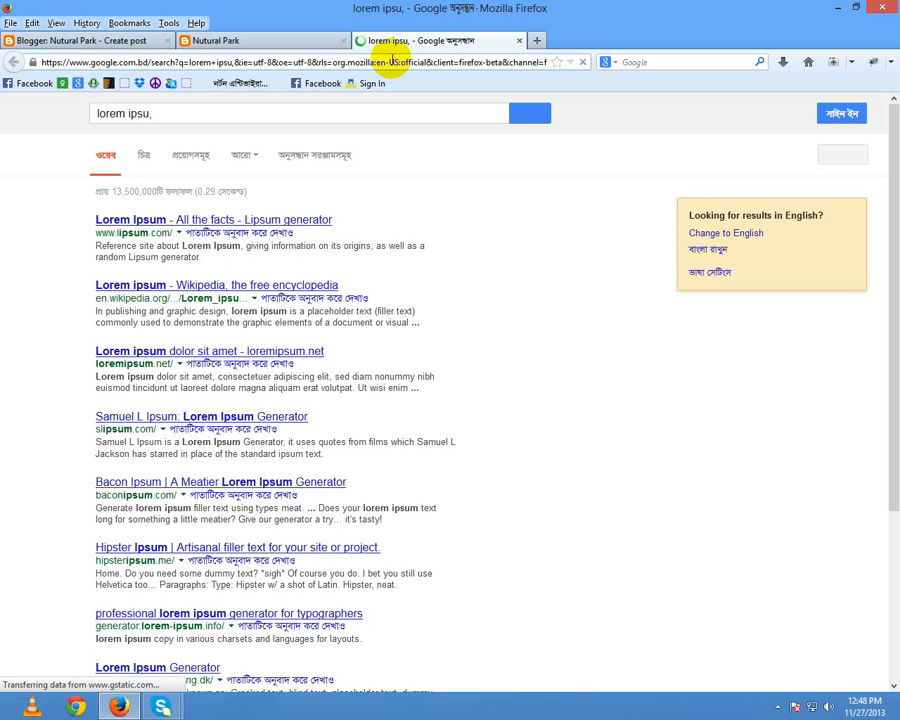
click(133, 219)
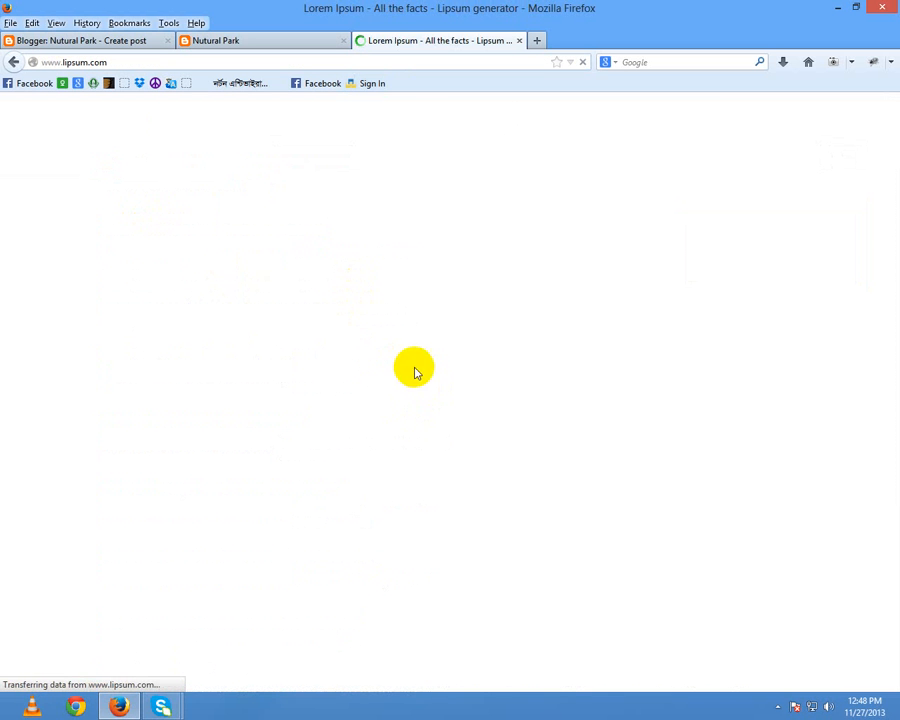
click(270, 40)
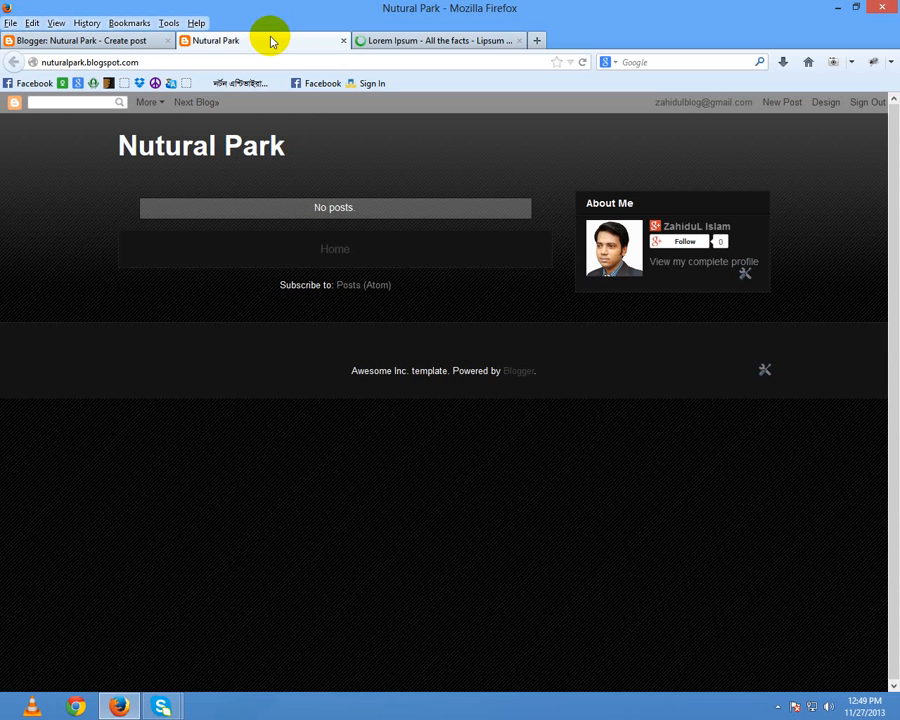
Step: Cycle through the Lipsum and Nutural Park tabs, ending back on the Test Post editor
click(108, 42)
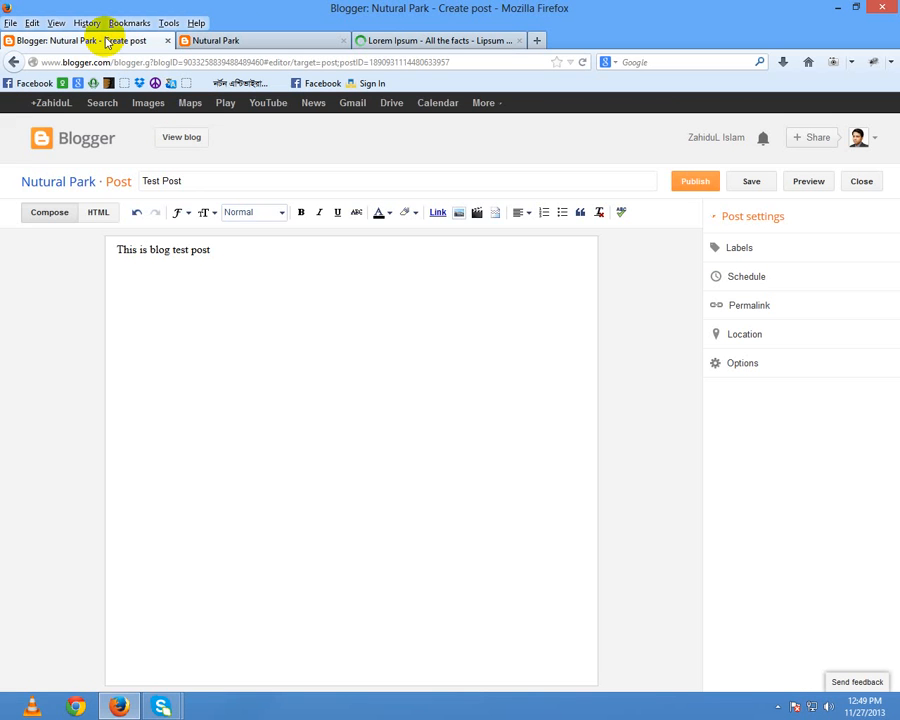
click(393, 42)
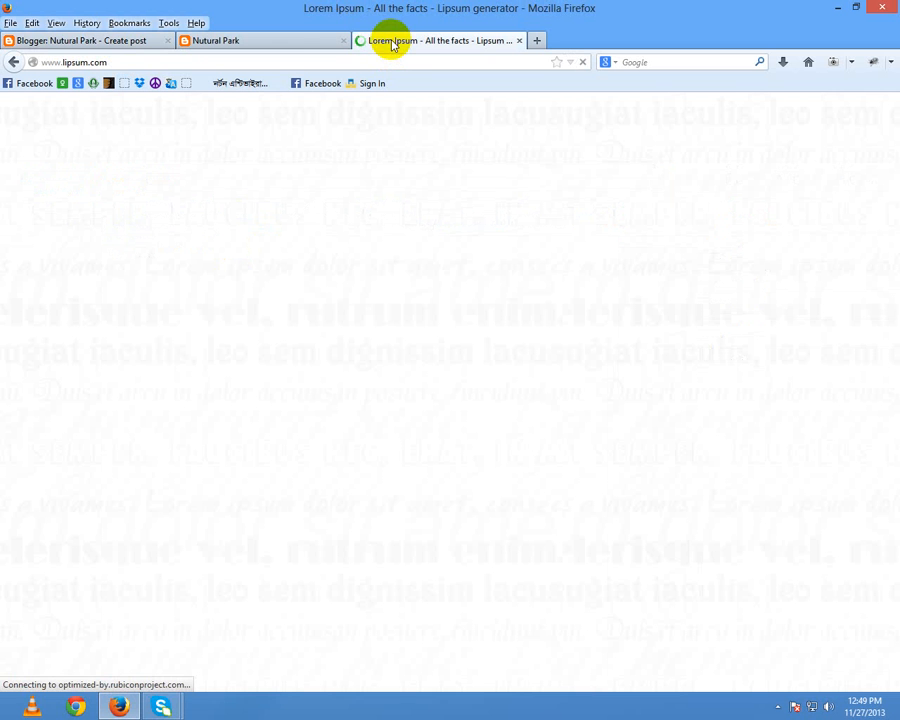
click(270, 48)
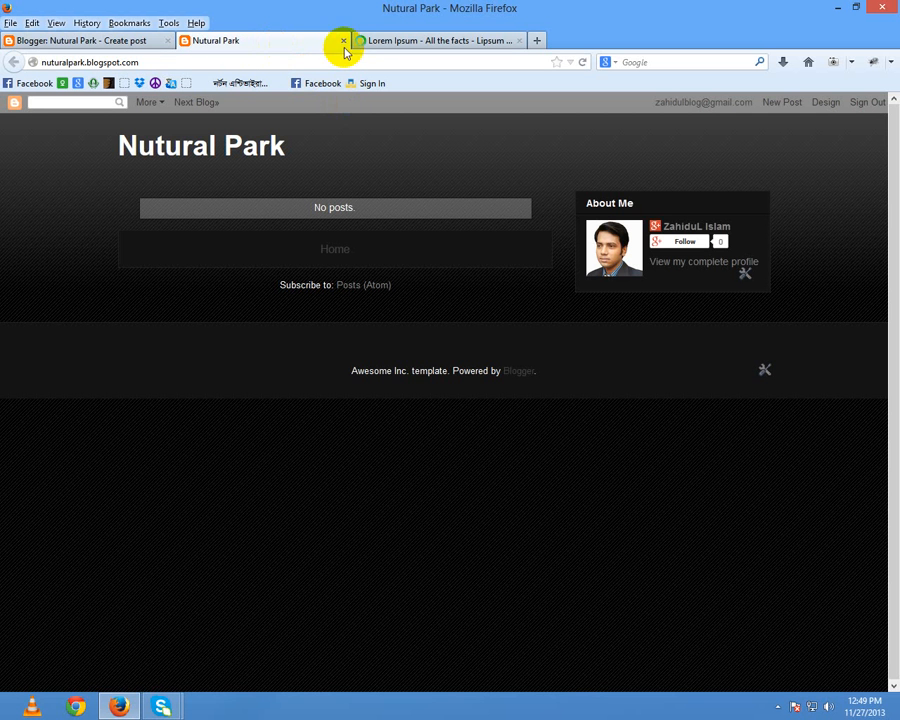
click(60, 38)
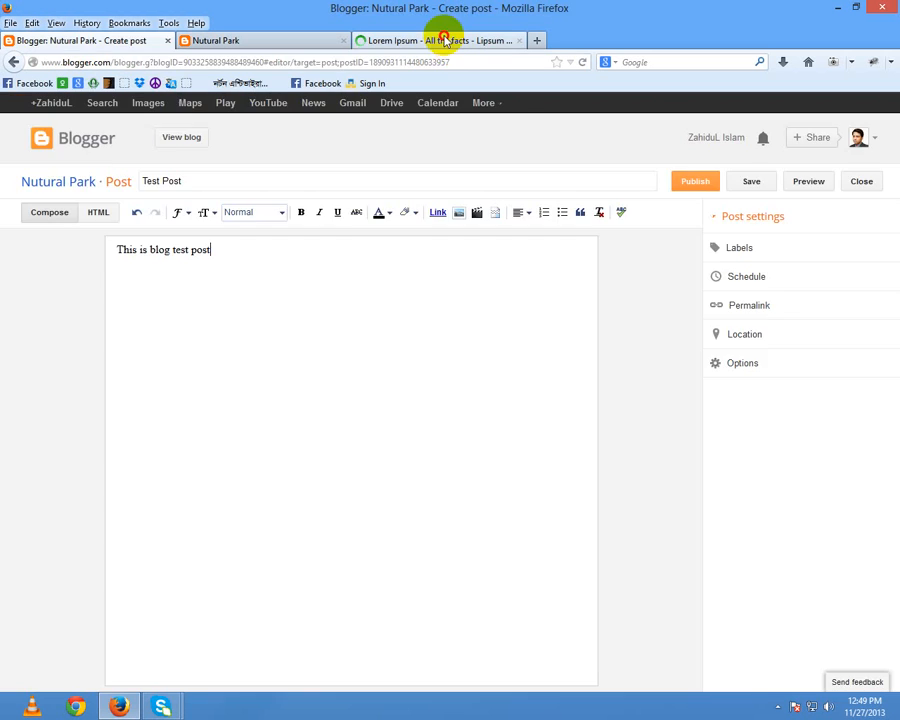
click(445, 40)
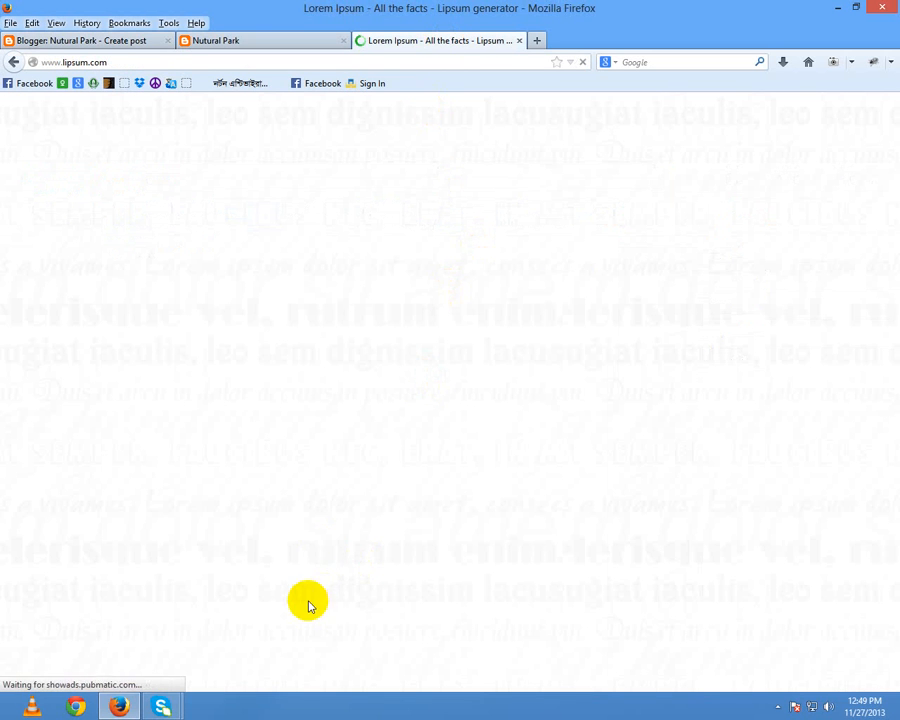
click(837, 8)
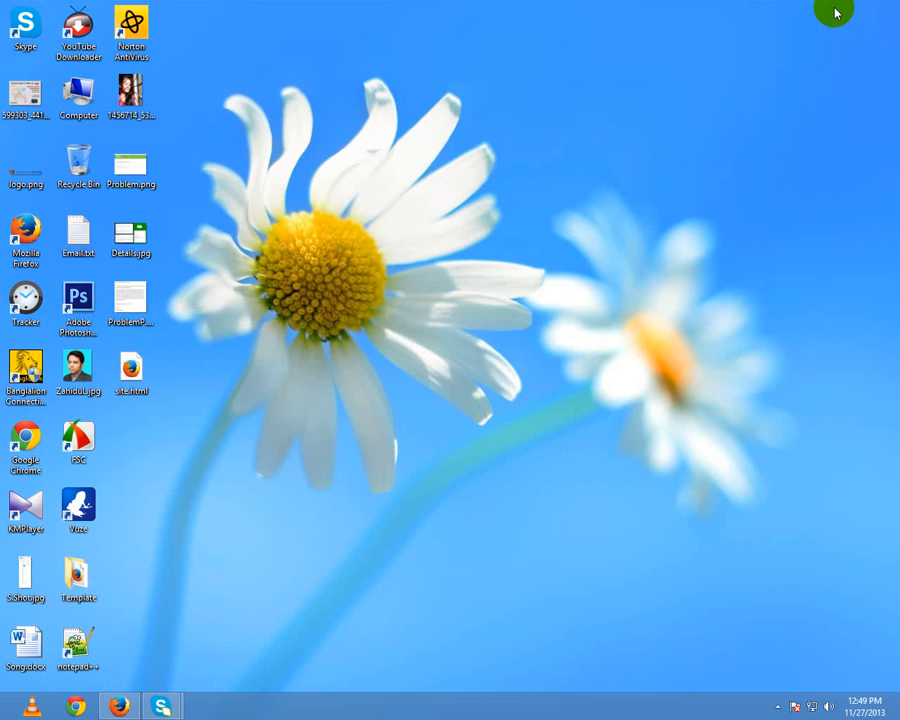
click(129, 710)
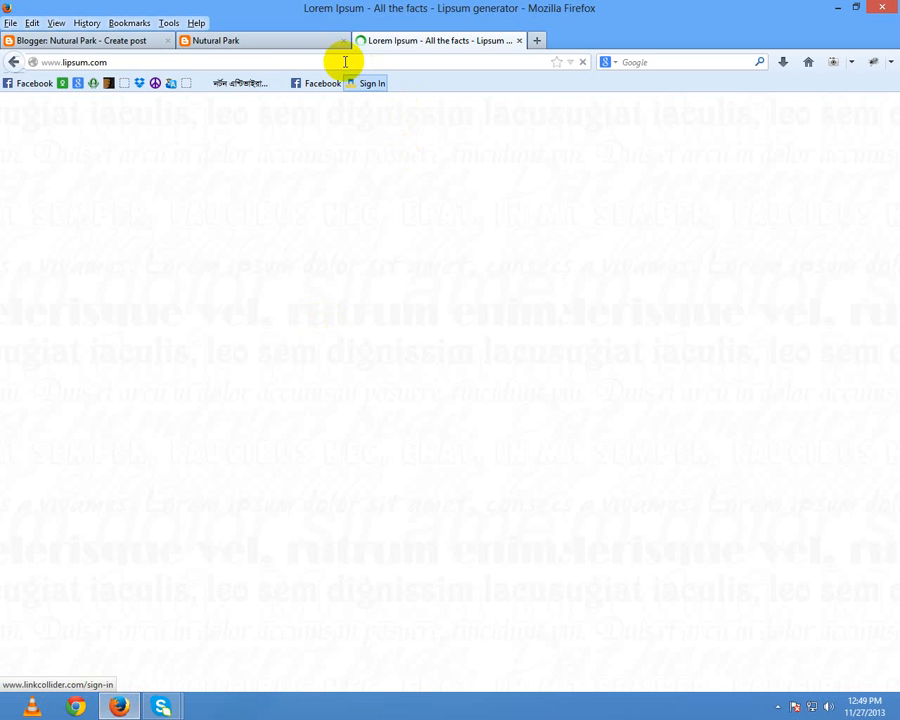
click(311, 44)
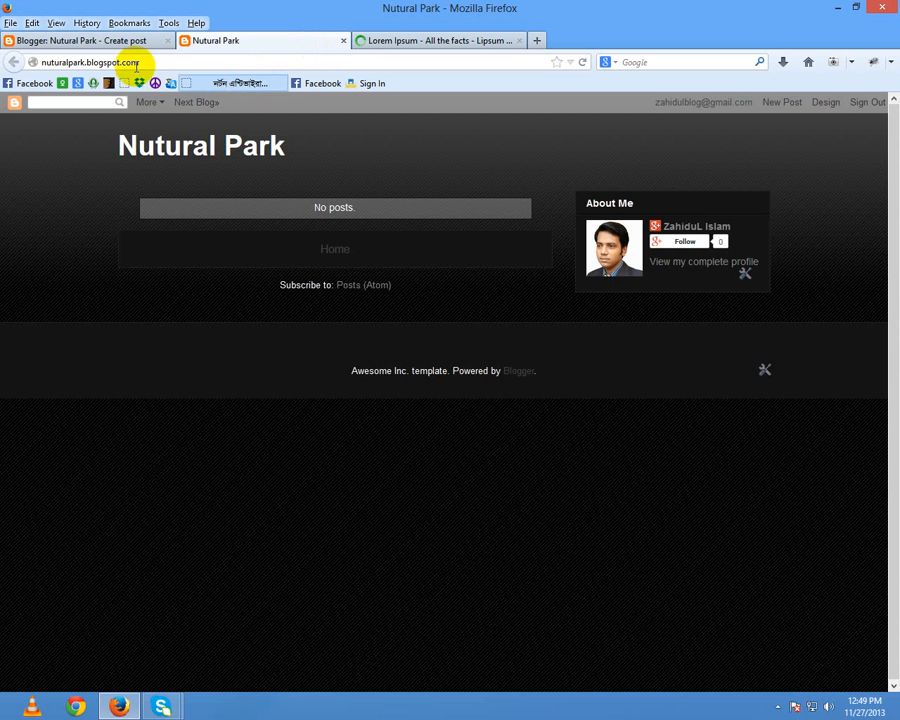
click(94, 42)
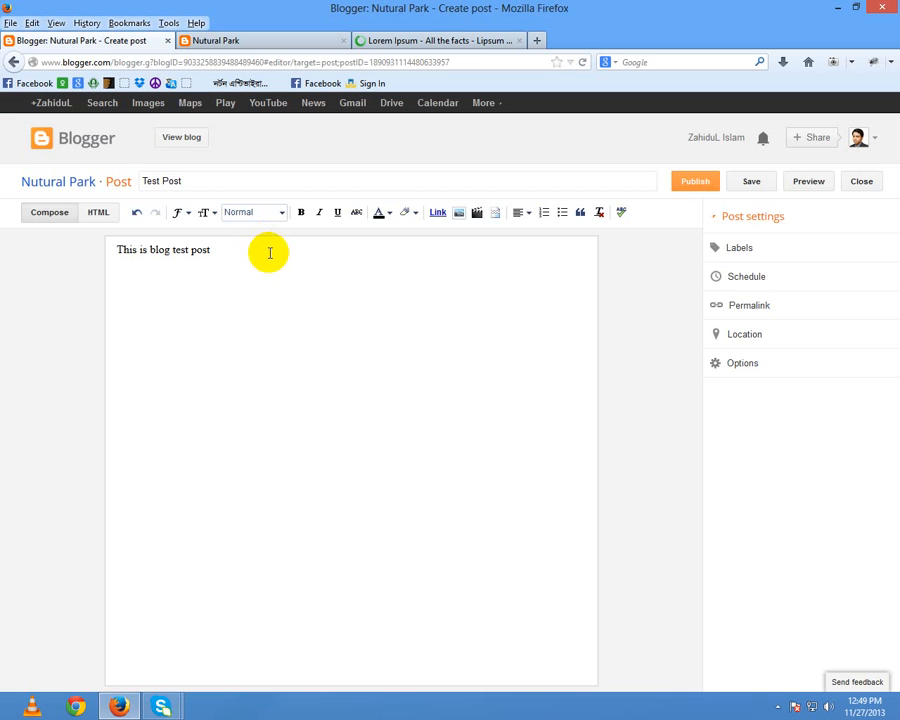
Step: Add filler text 'kfasdfj lksd flsdkjl' to the post body, insert a blank line above, and open the image dialog
text(kfasdfj lksd flsdkjlsd flskdfj flakf jsldkfj sdlfks fklsdjf lfkdj)
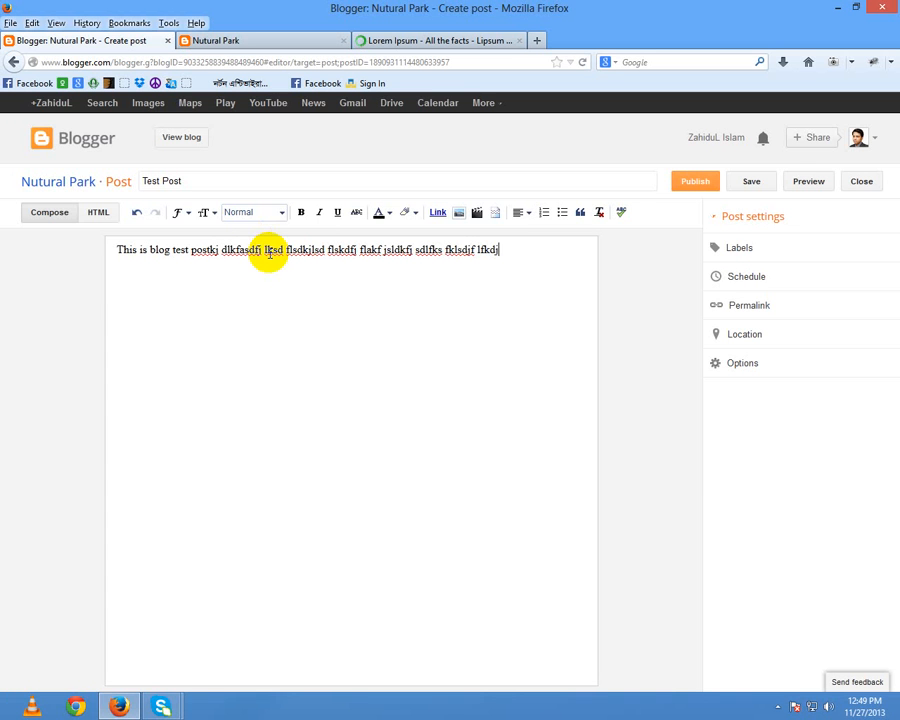
click(115, 250)
key(Return)
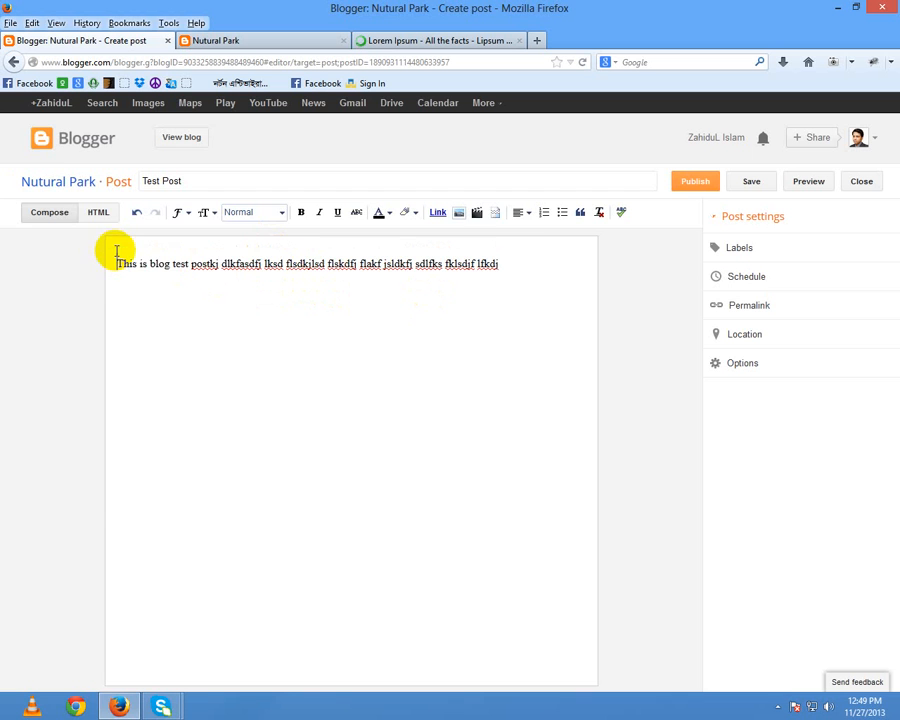
click(459, 213)
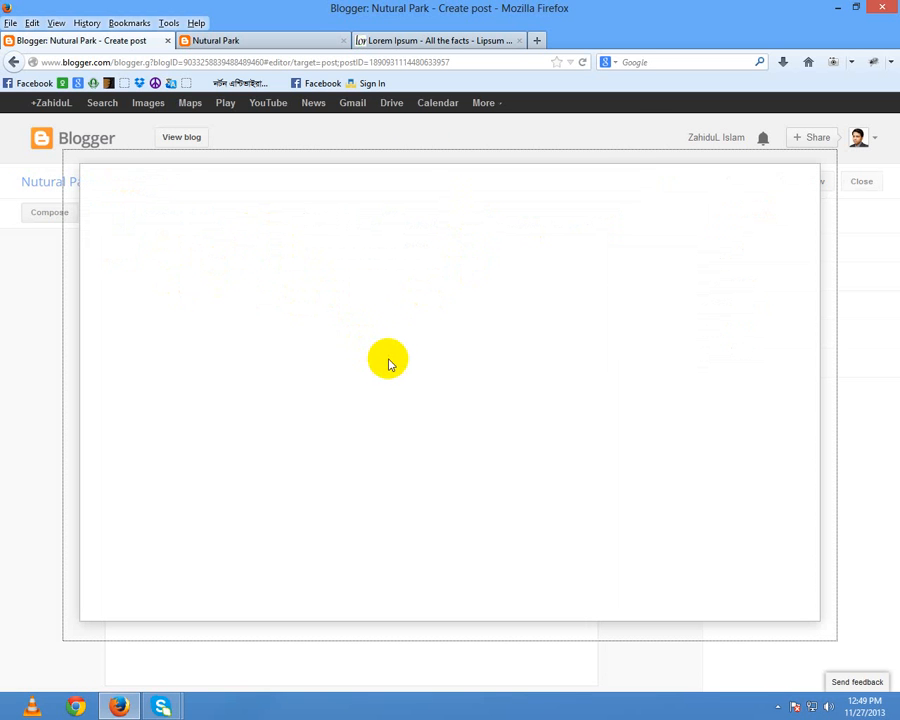
Step: On the Lipsum.com tab, select the lorem ipsum paragraphs starting at 'Lorem Ipsum is simply…'
click(438, 40)
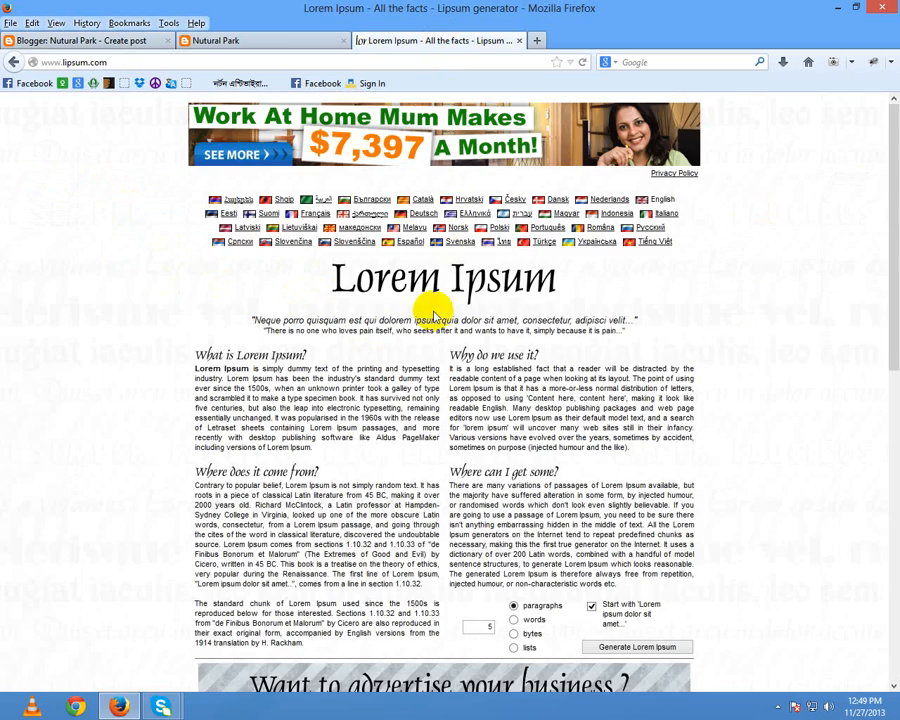
scroll(426, 312, down, 3)
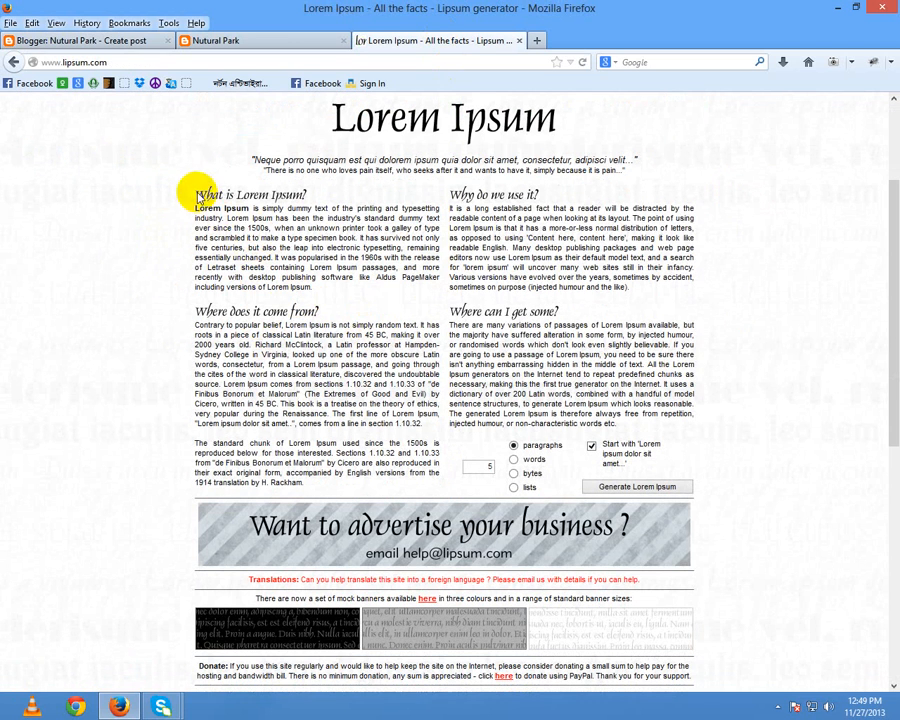
drag(196, 200, 440, 454)
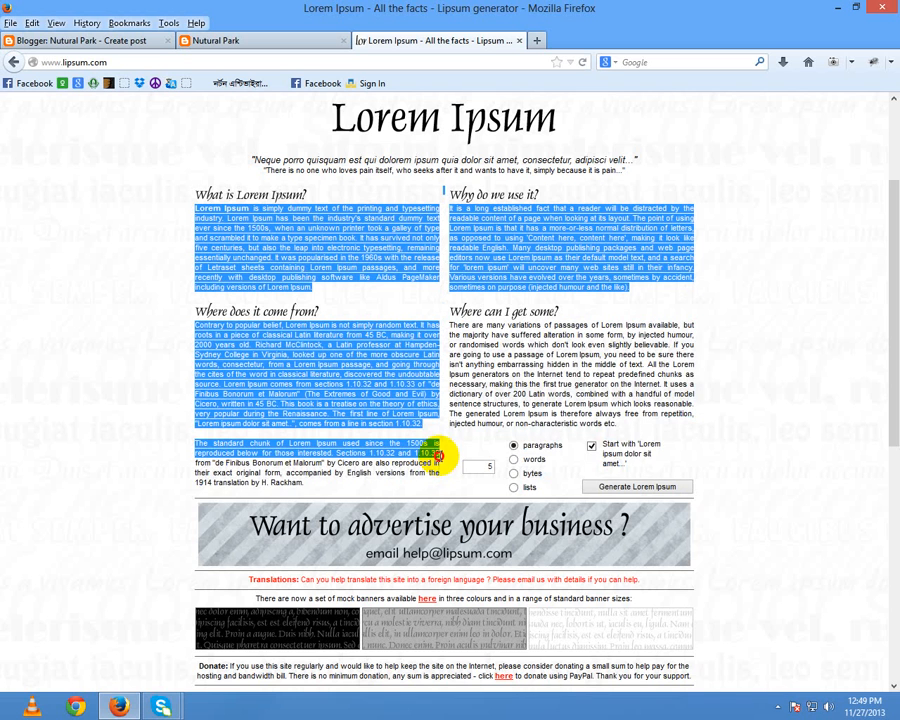
Step: Upload a JPG photo from the Desktop and insert it above the post's body text
click(126, 40)
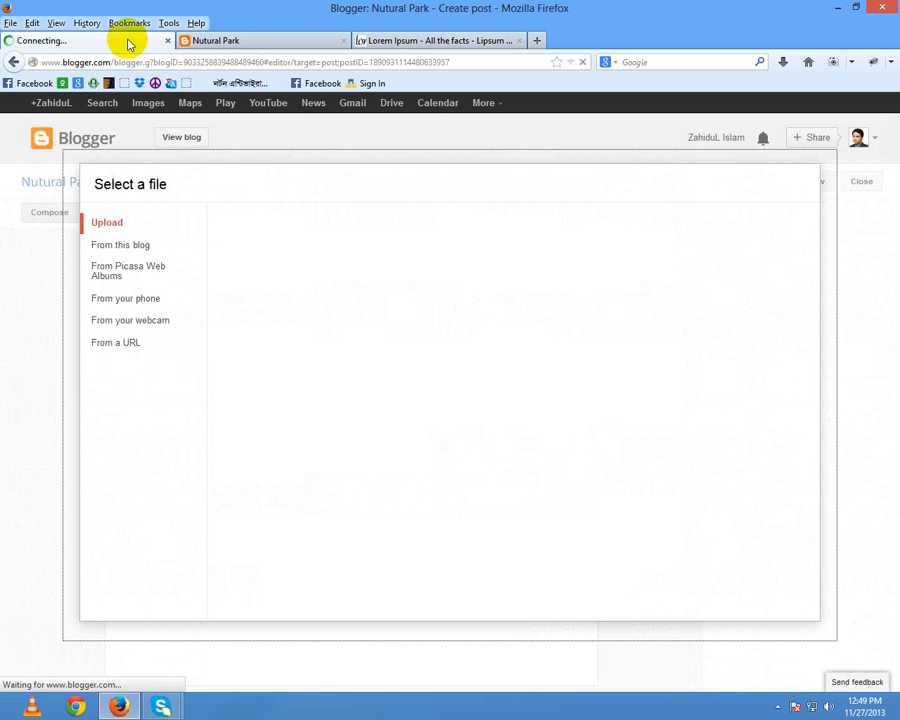
click(116, 226)
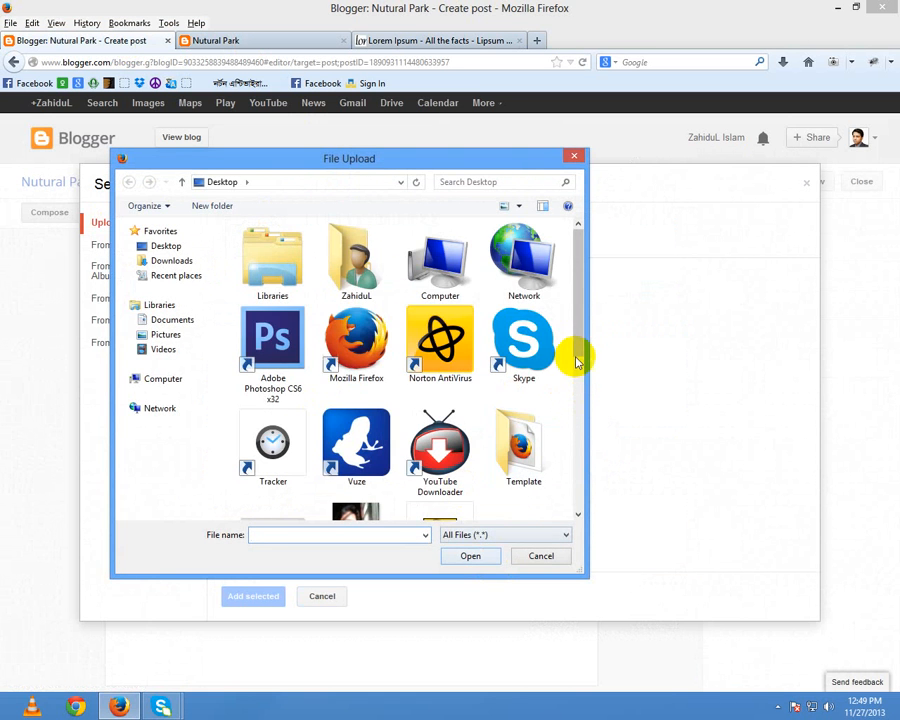
drag(582, 414, 562, 508)
double_click(540, 490)
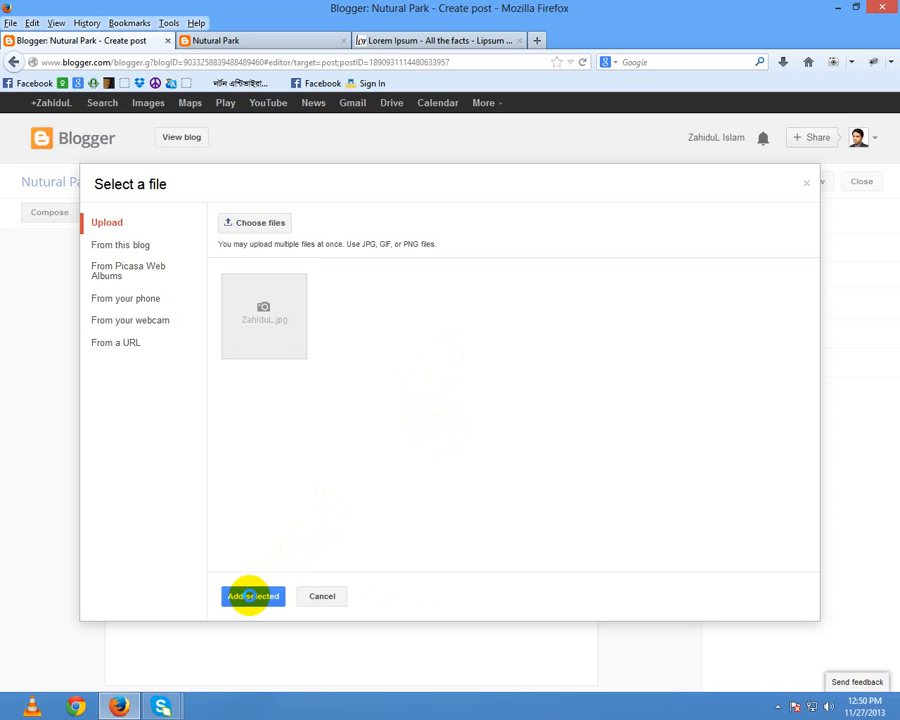
click(250, 596)
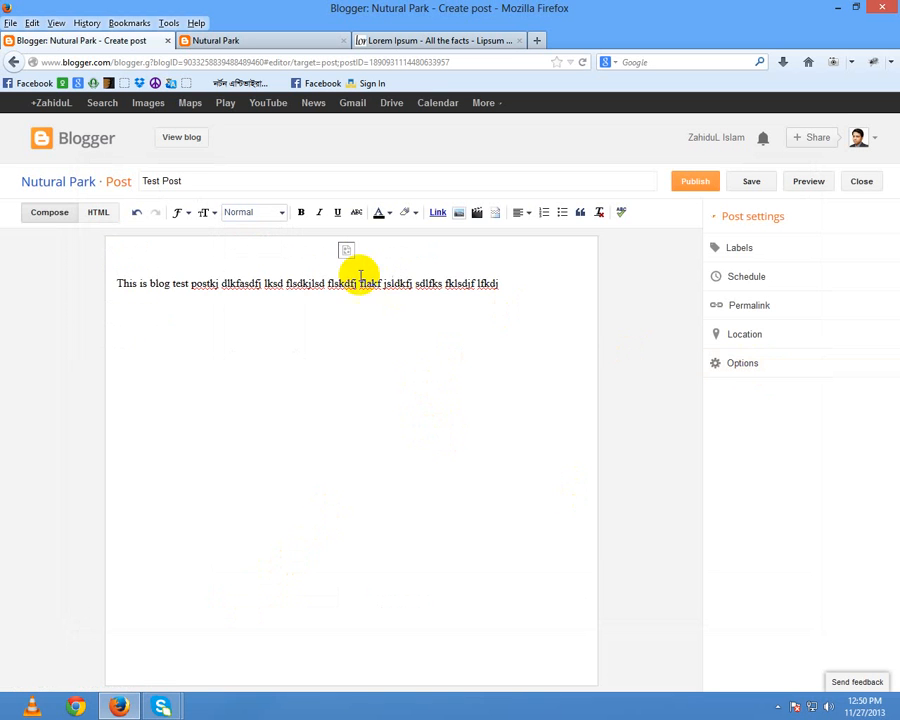
Step: Try the inserted photo at Medium, Small, Large and X-Large sizes
click(391, 377)
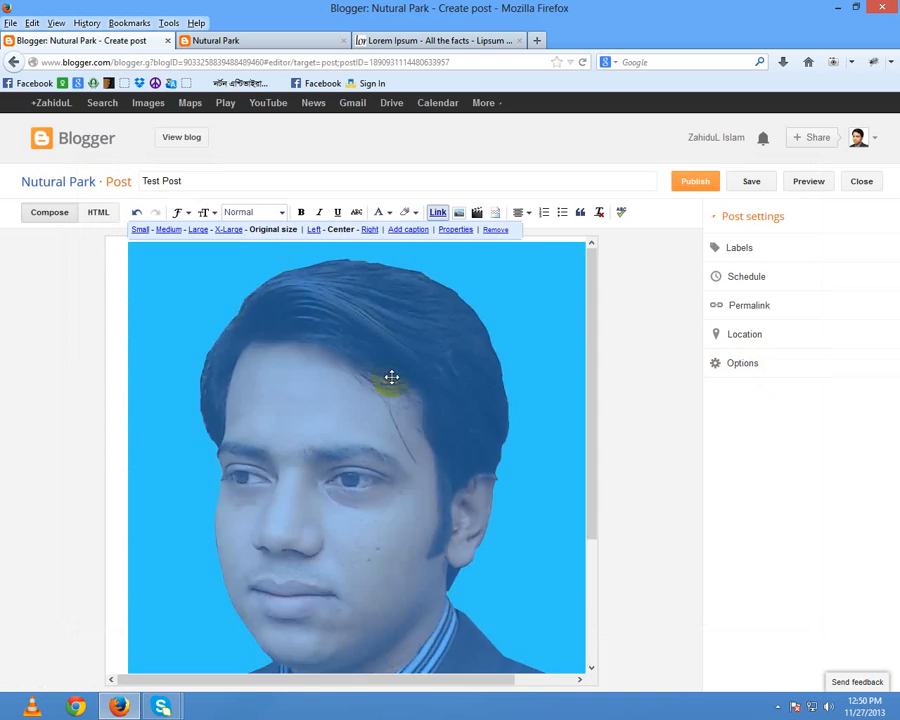
click(331, 337)
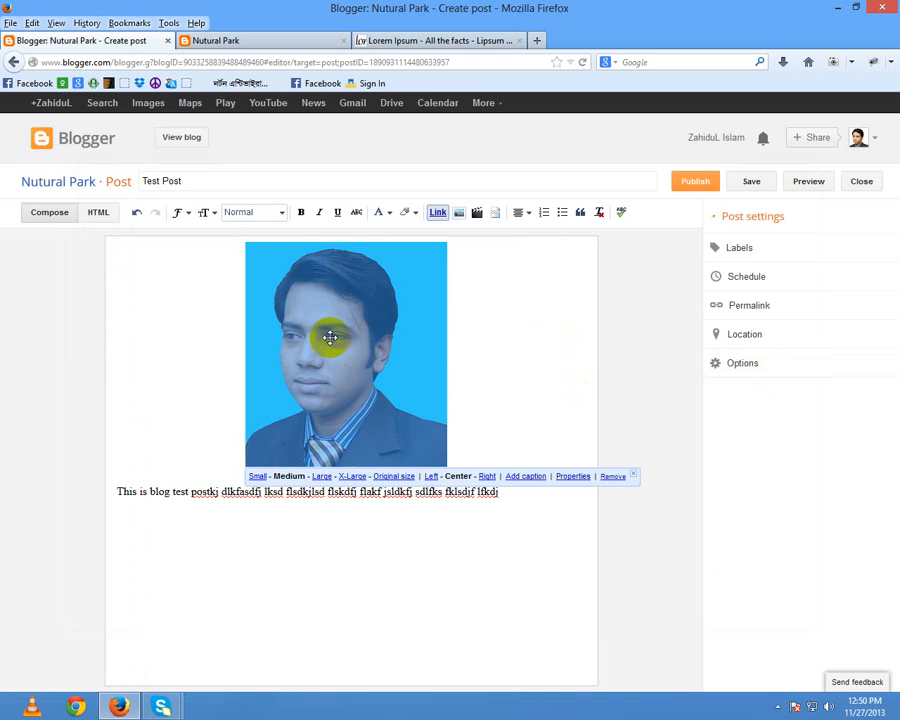
click(508, 327)
click(344, 355)
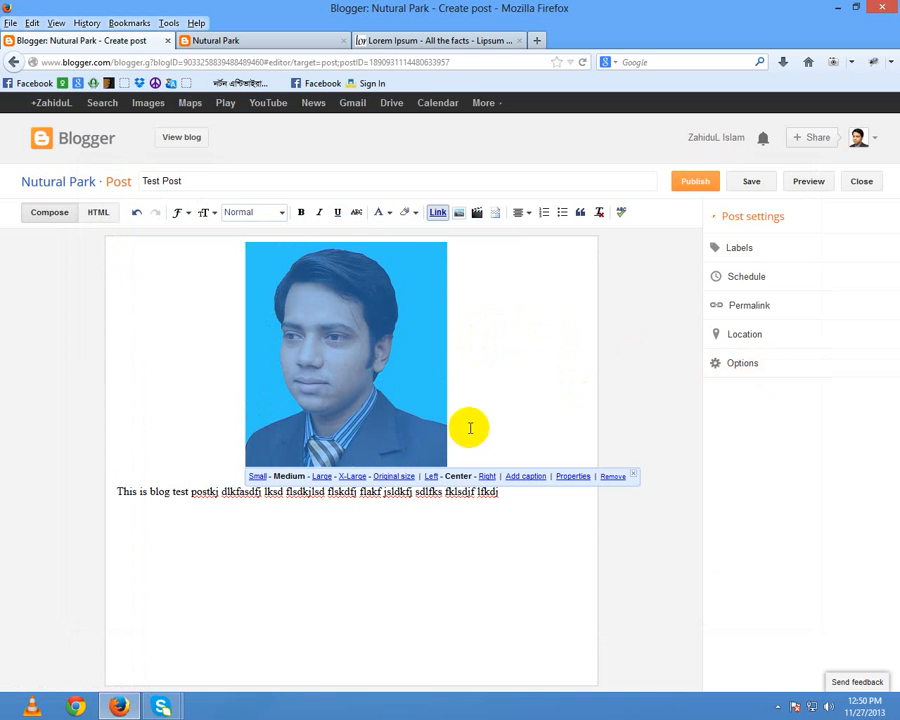
click(257, 477)
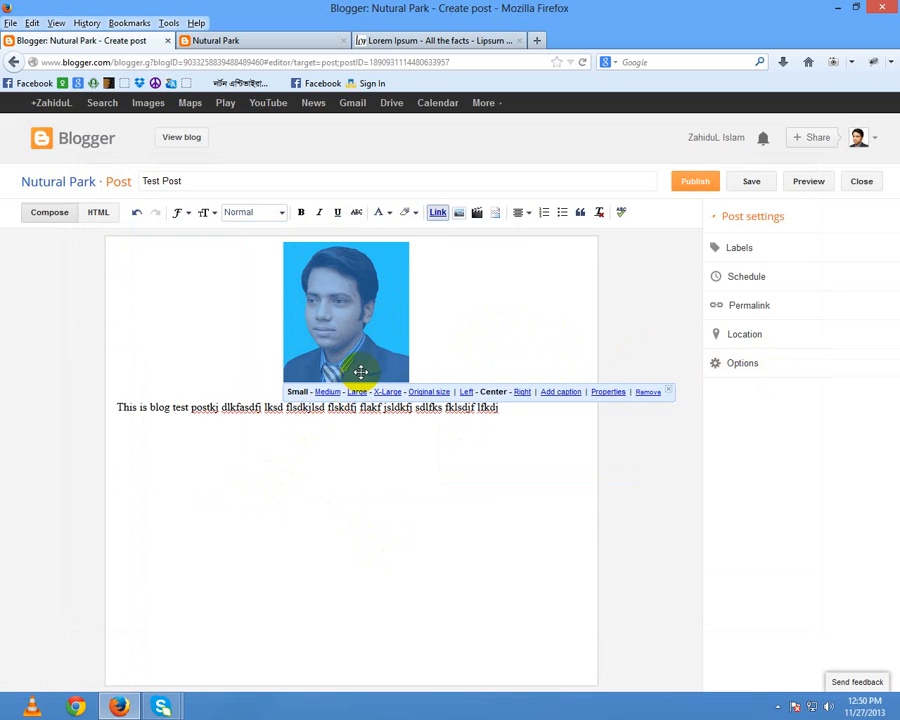
click(333, 392)
click(318, 475)
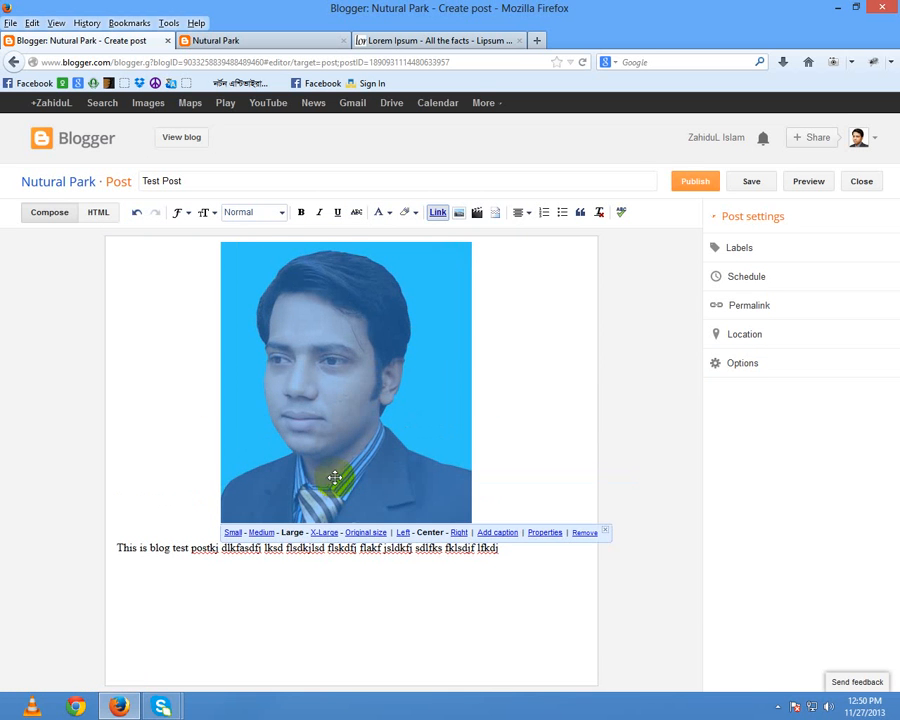
click(338, 532)
Step: View the photo at Original size, then set it to Medium and align it right
scroll(464, 520, down, 1)
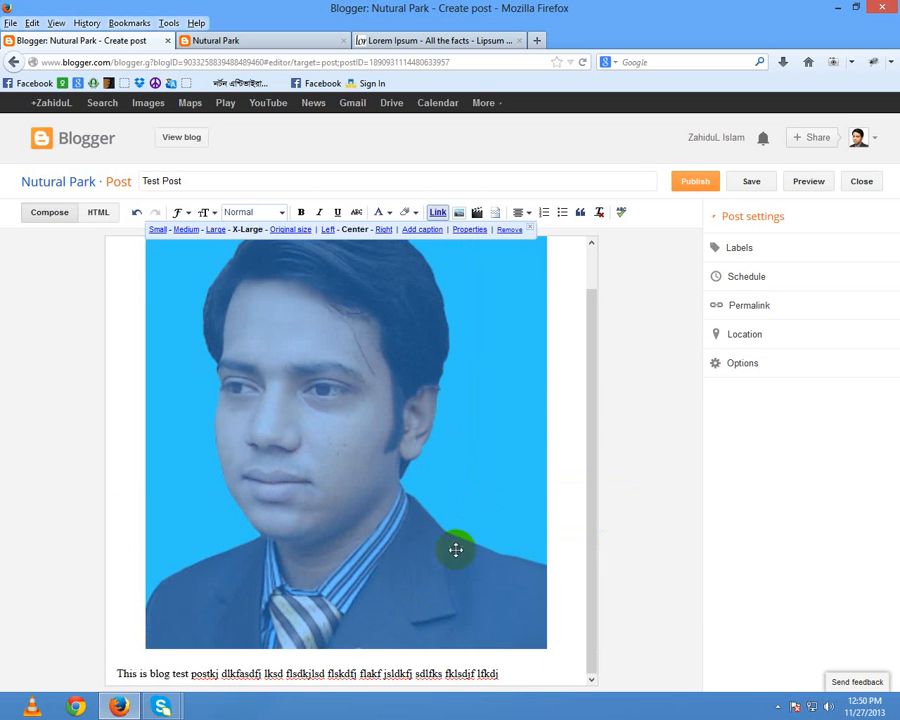
click(400, 521)
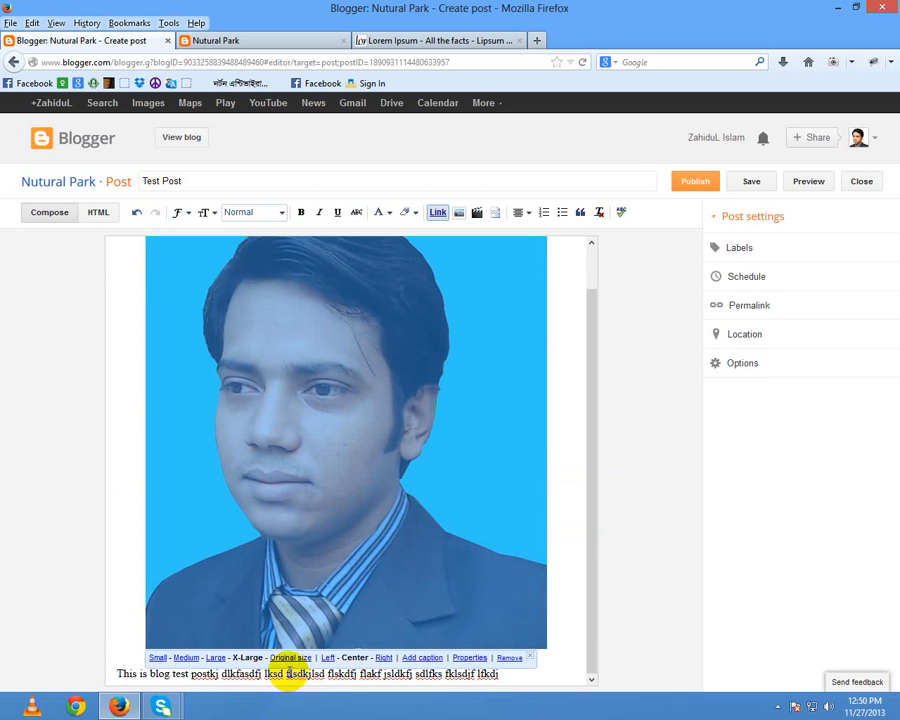
click(290, 658)
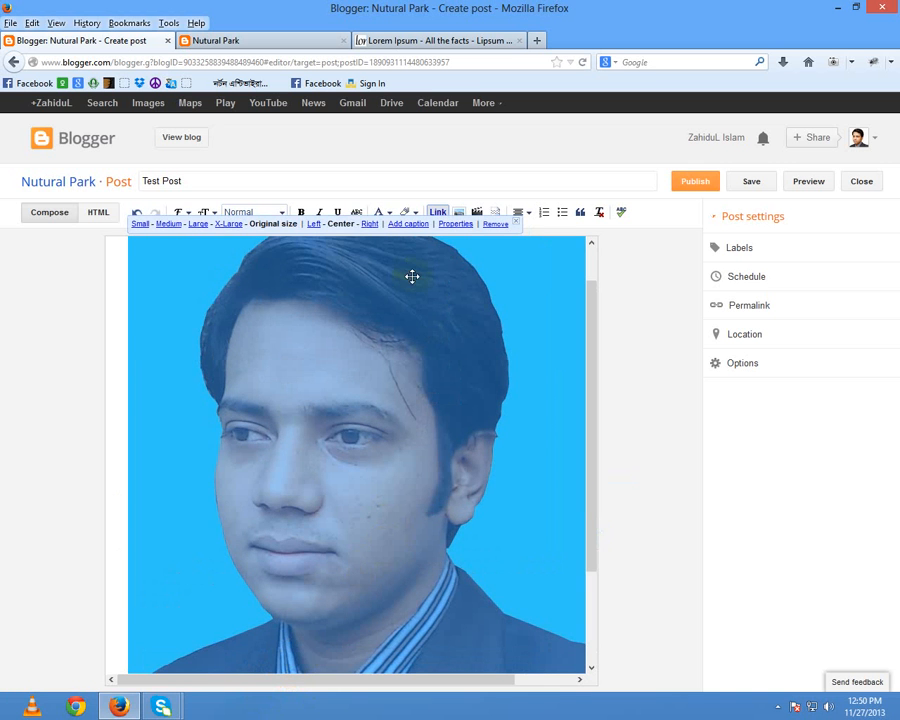
click(170, 224)
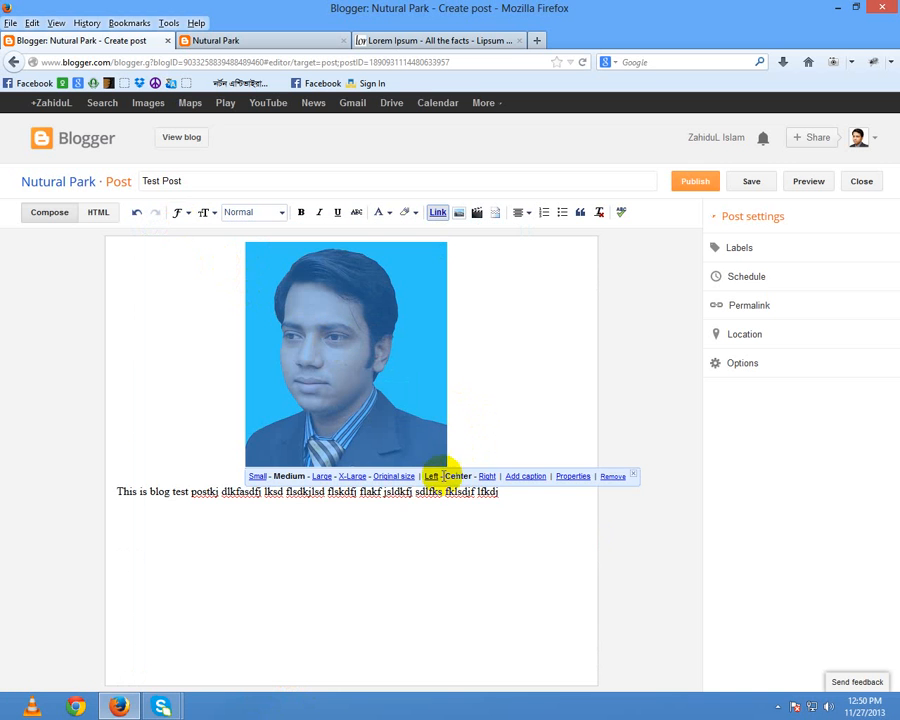
click(431, 477)
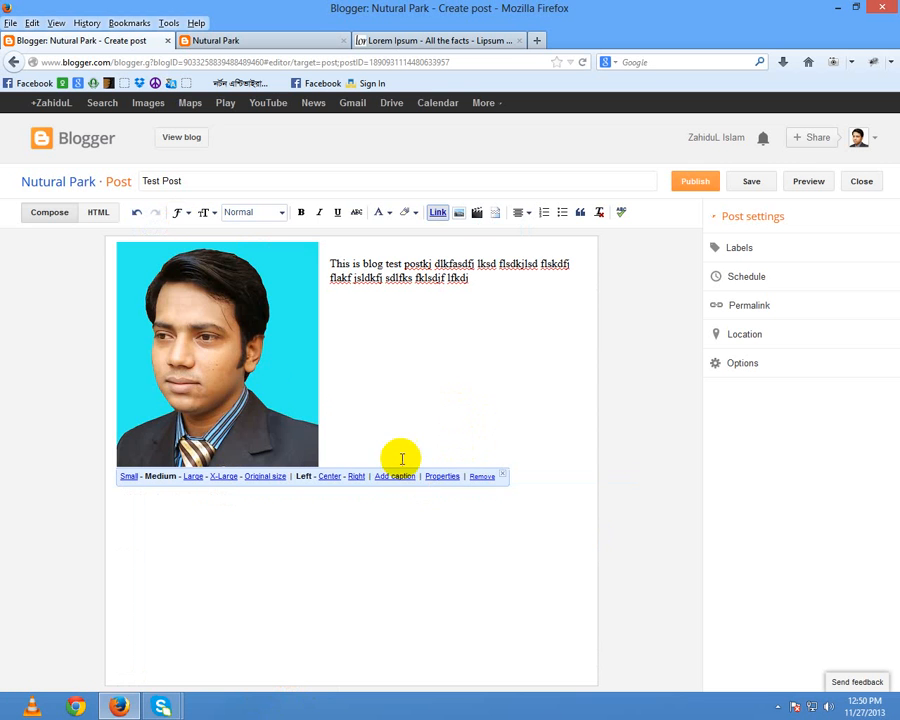
click(356, 477)
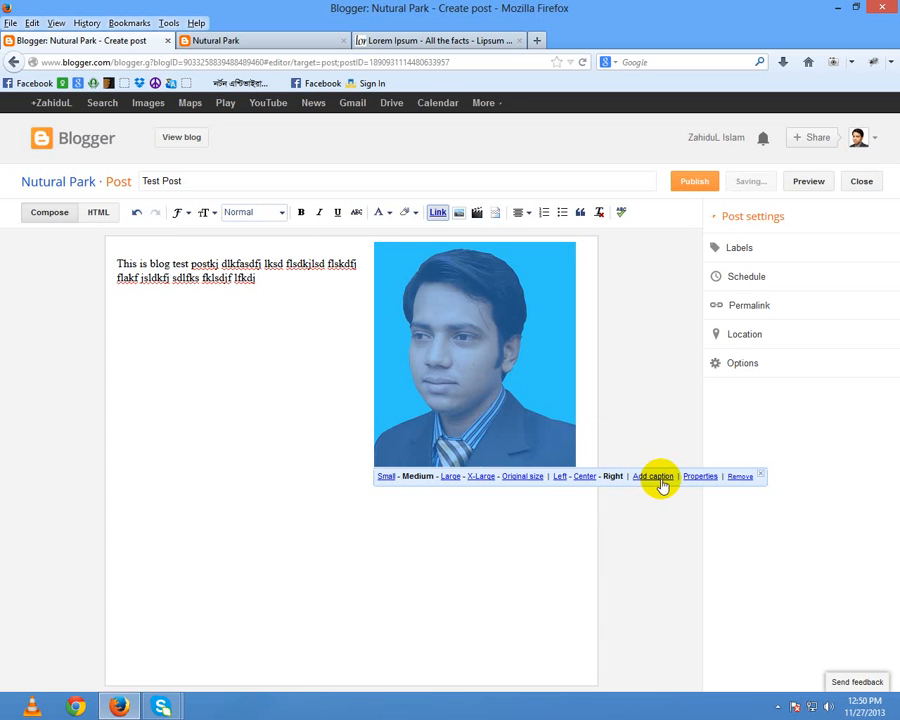
Step: Add the author's name as a photo caption, align the photo left, and delete the old test text
click(655, 477)
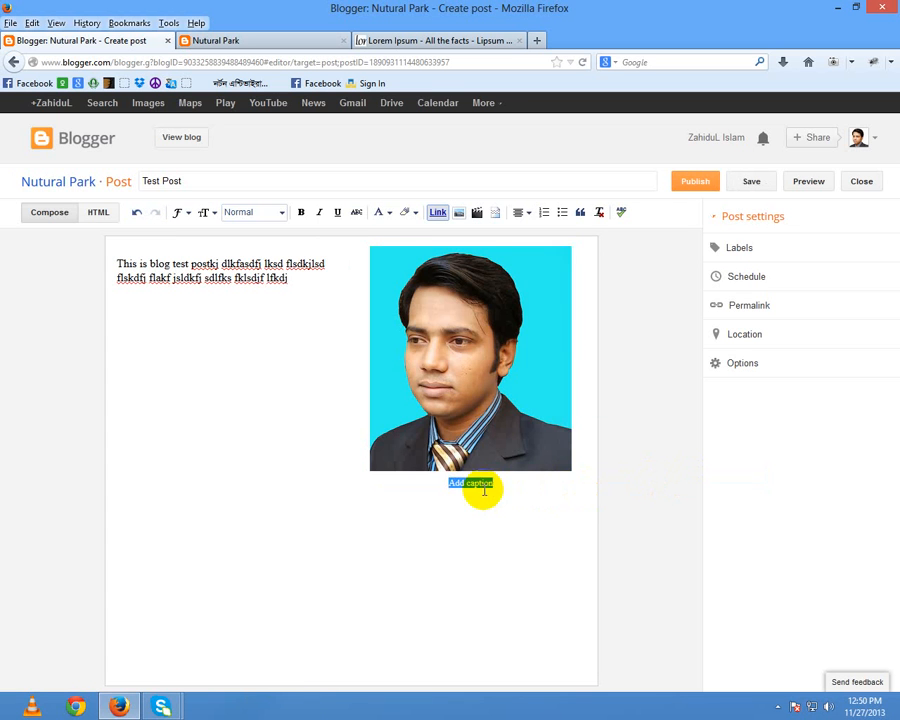
drag(493, 484, 424, 477)
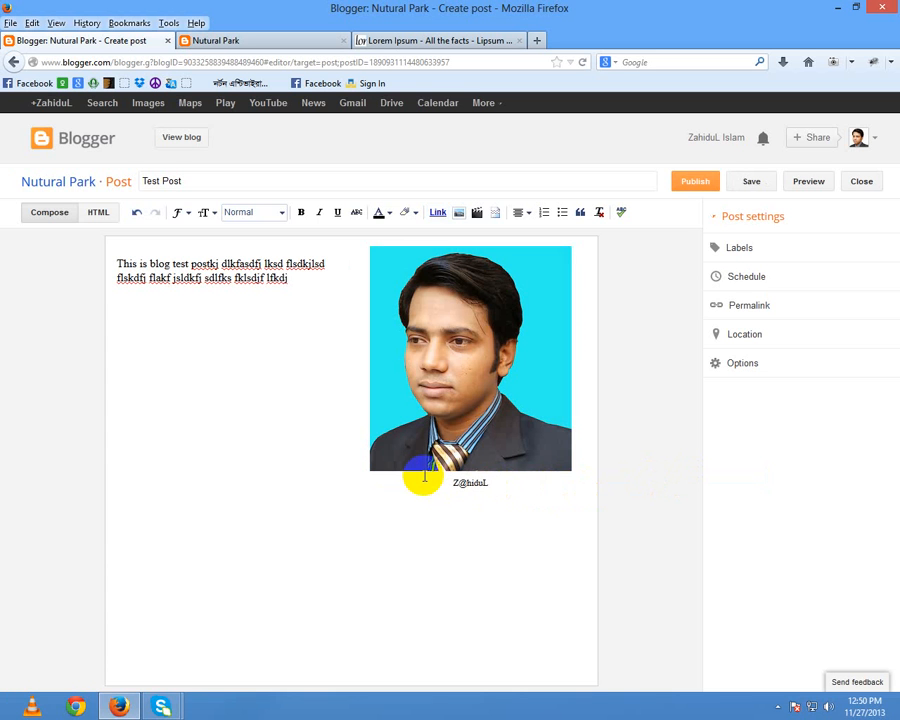
click(438, 385)
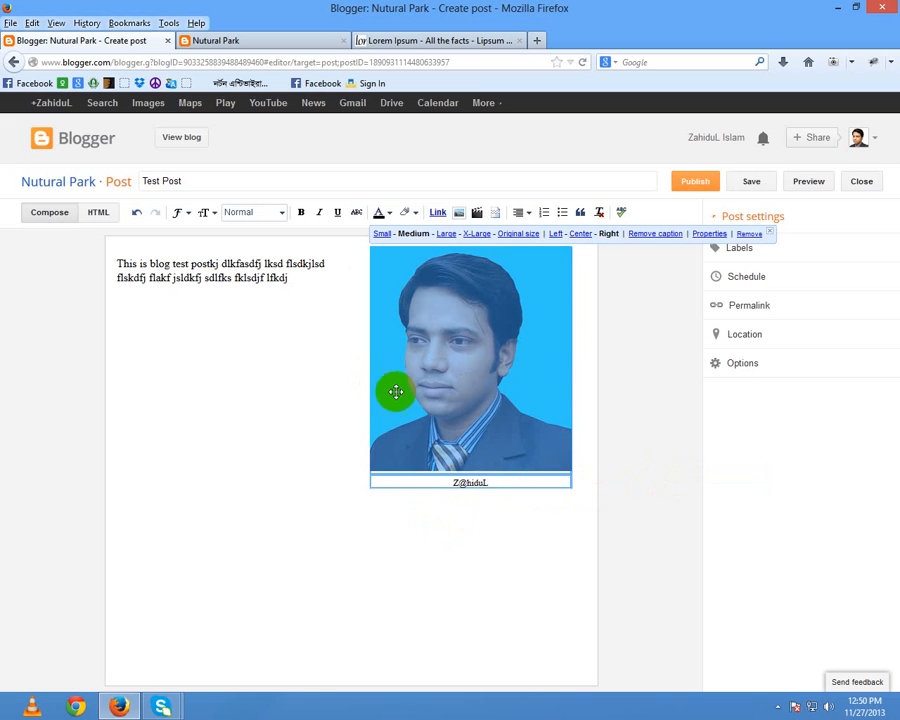
click(558, 236)
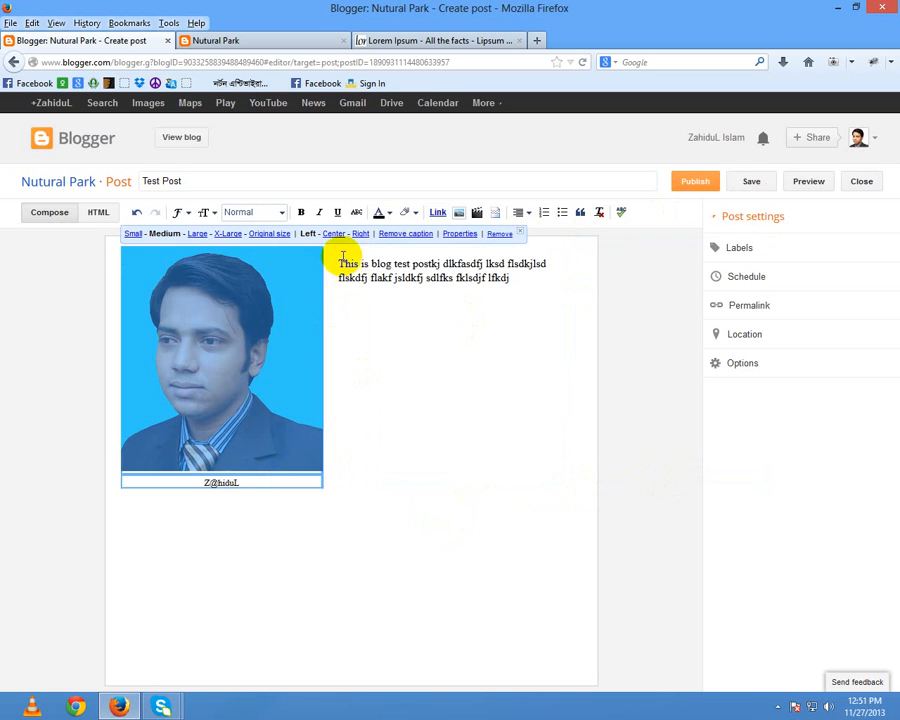
drag(342, 264, 506, 297)
key(BackSpace)
key(BackSpace)
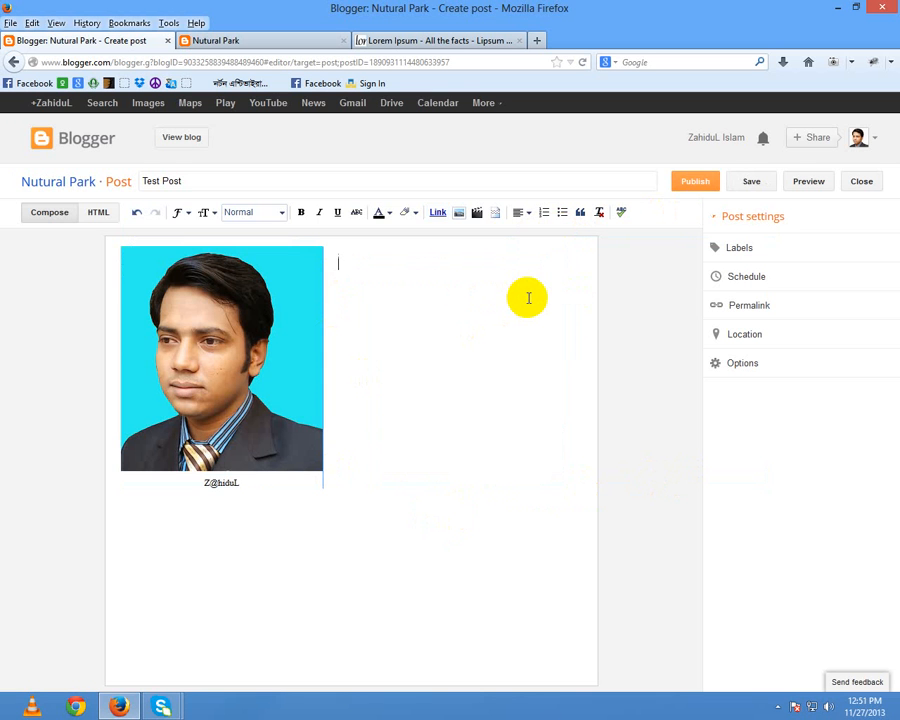
Step: Paste the copied Lorem Ipsum text beside the photo and publish Test Post
key(ctrl+v)
scroll(502, 366, up, 1)
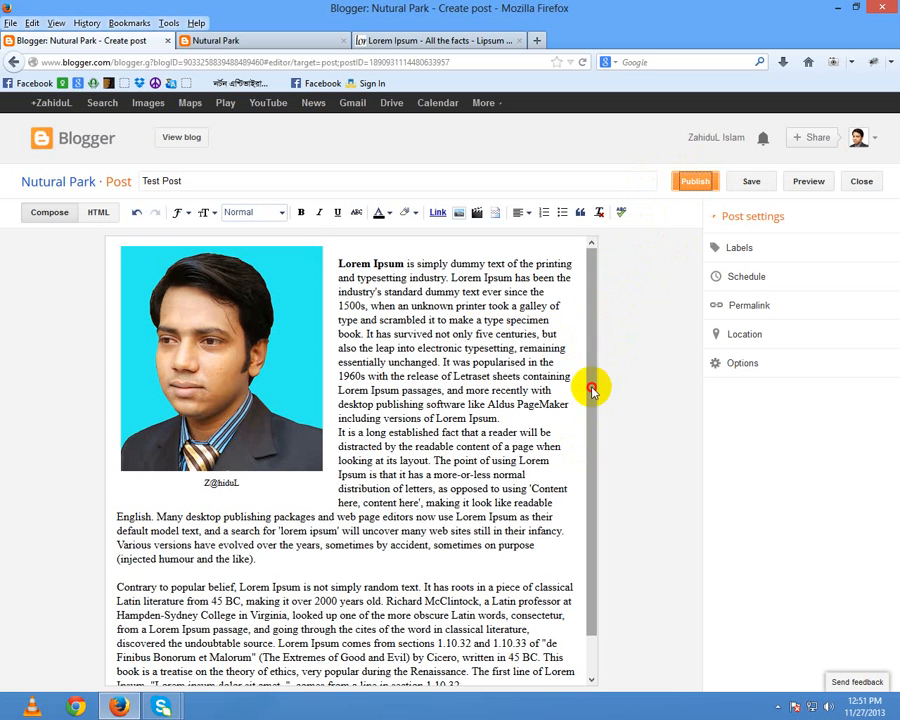
drag(592, 422, 613, 281)
click(695, 181)
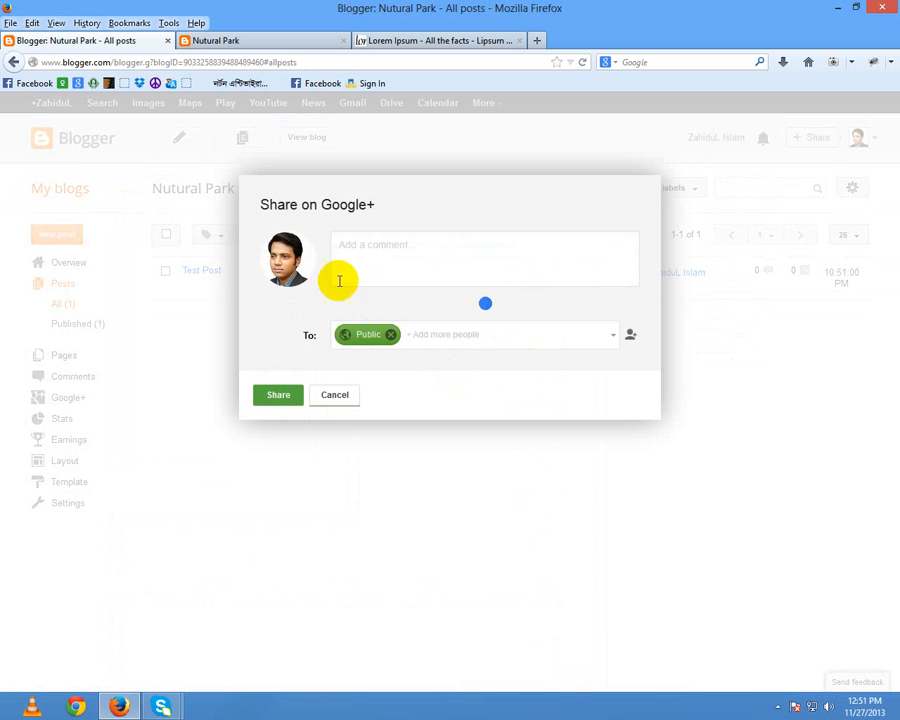
Step: Share the published post publicly on Google+ and switch to the Nutural Park blog tab
click(279, 397)
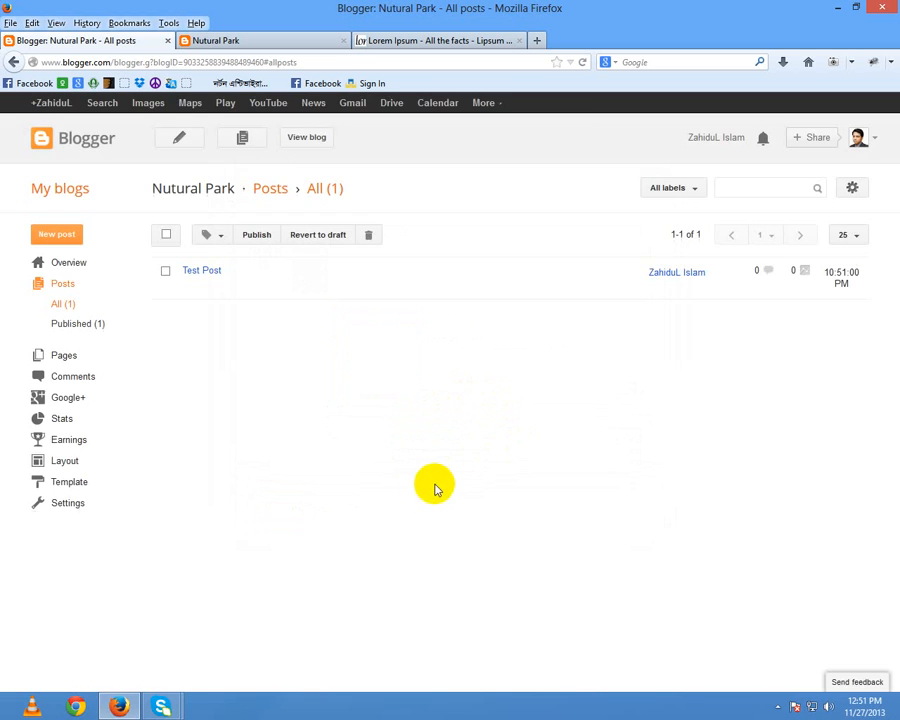
click(252, 38)
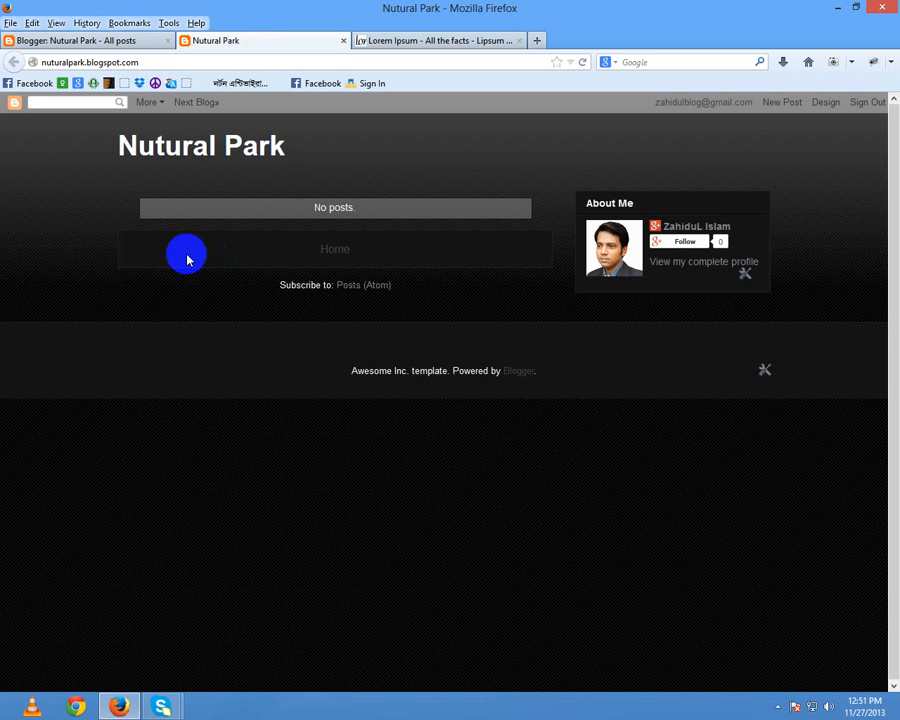
Step: Reload the Nutural Park blog page so the published Test Post appears
right_click(365, 170)
click(398, 199)
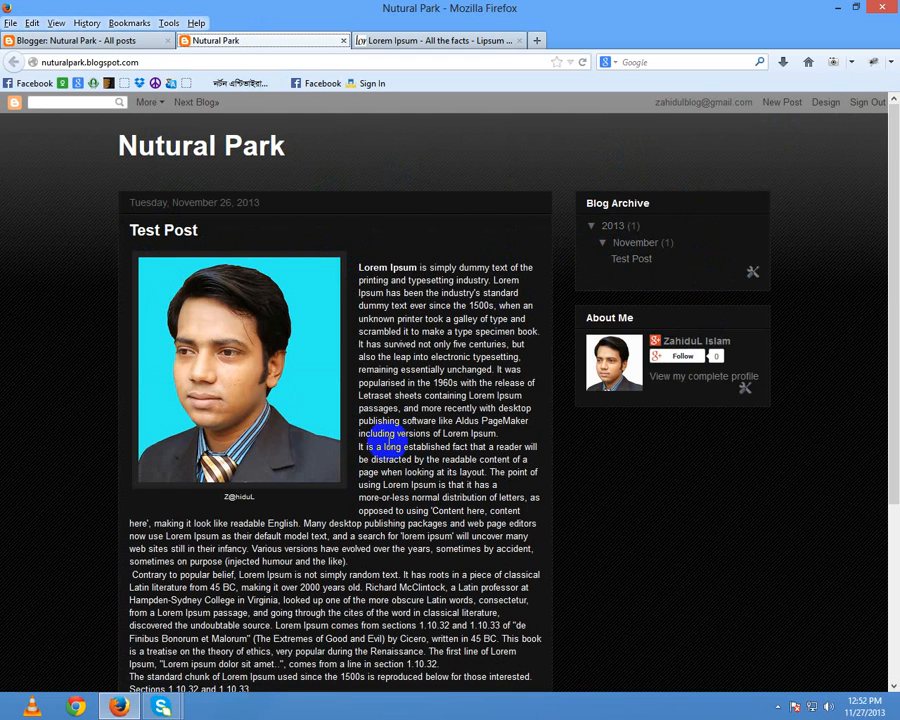
scroll(245, 415, down, 3)
scroll(238, 272, up, 3)
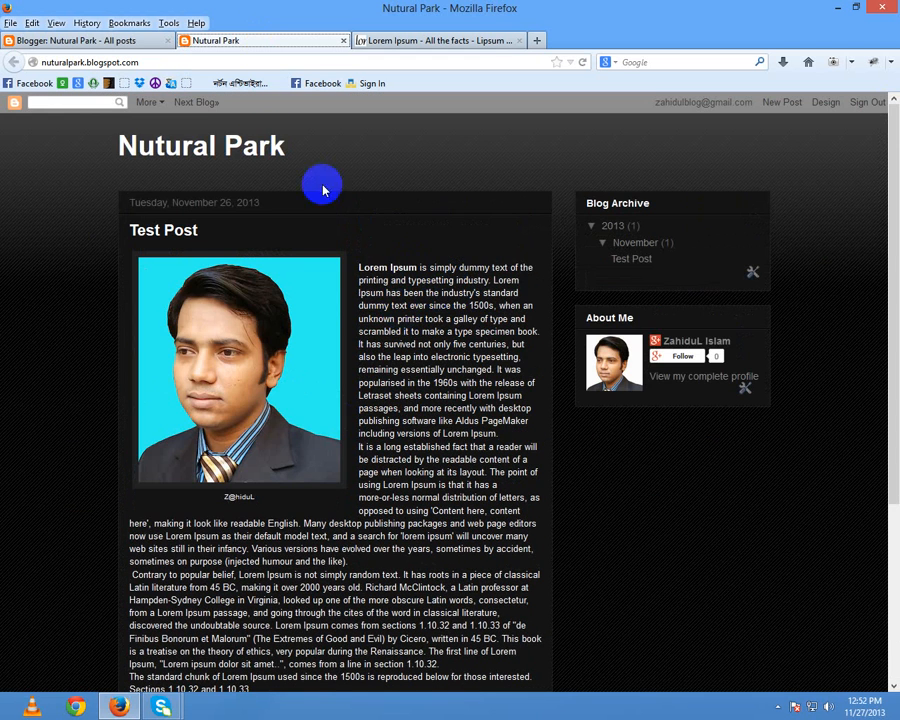
Step: Repeatedly select and deselect the 'Nutural Park' blog title, then reveal hidden tray icons
drag(110, 148, 314, 146)
click(360, 140)
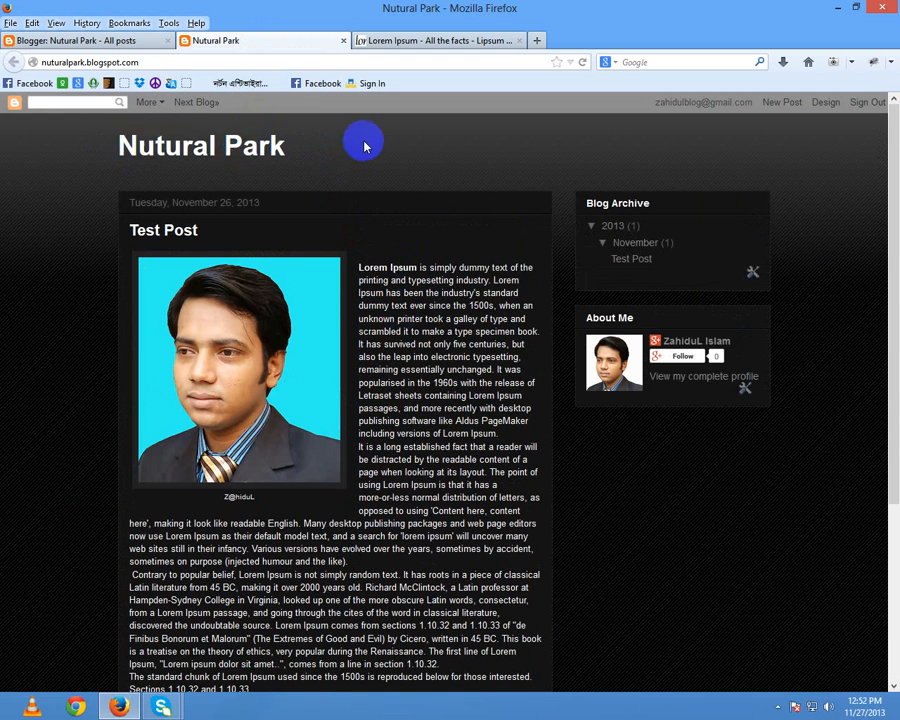
drag(115, 146, 315, 161)
click(321, 155)
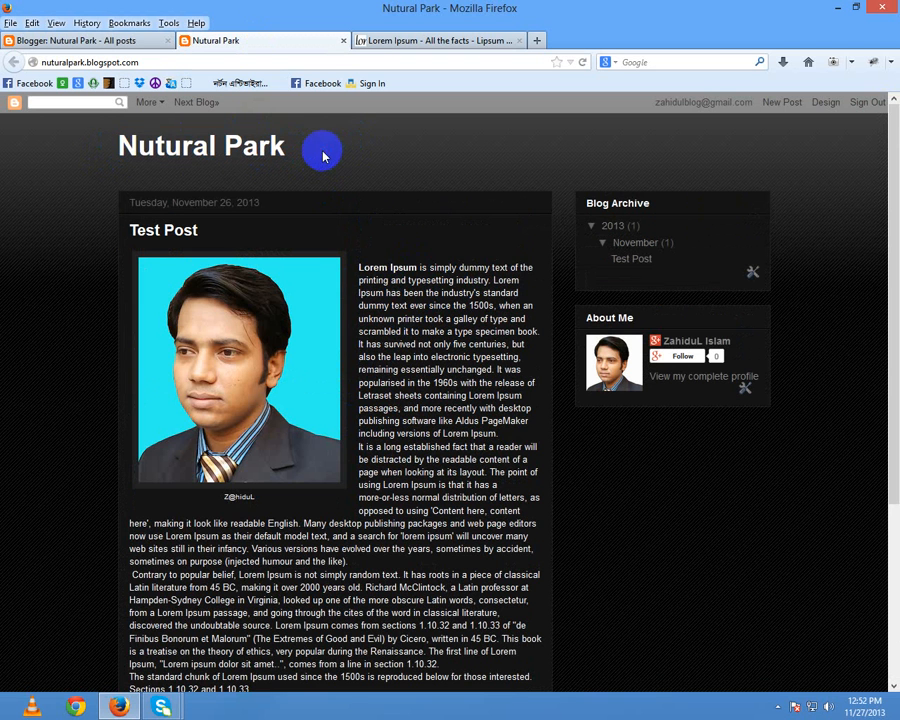
drag(123, 142, 346, 141)
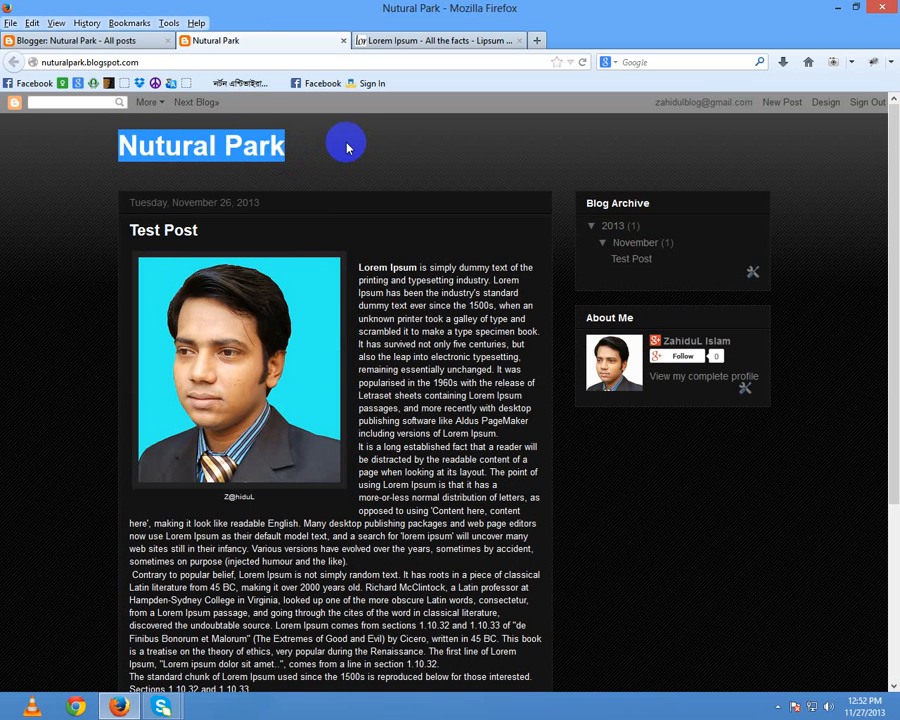
click(346, 141)
click(370, 160)
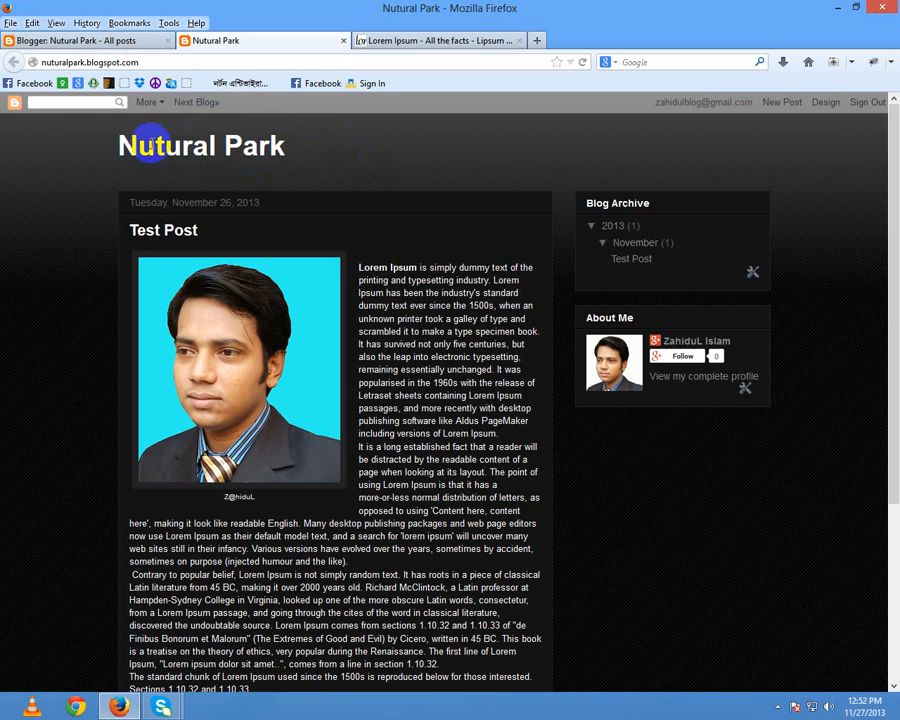
drag(120, 146, 327, 150)
click(327, 150)
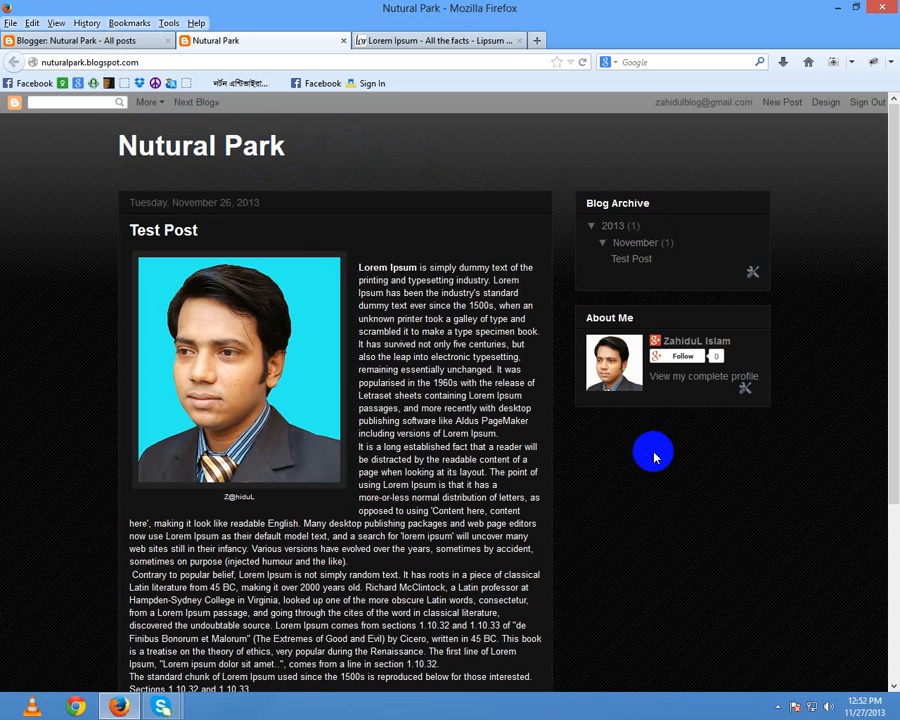
drag(104, 145, 389, 142)
click(389, 142)
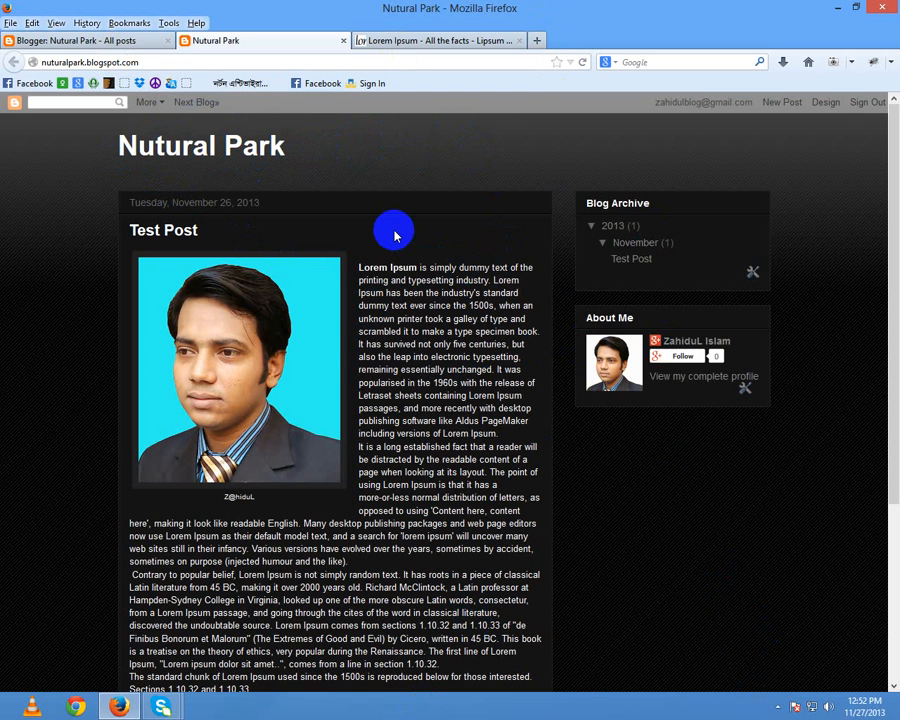
click(773, 707)
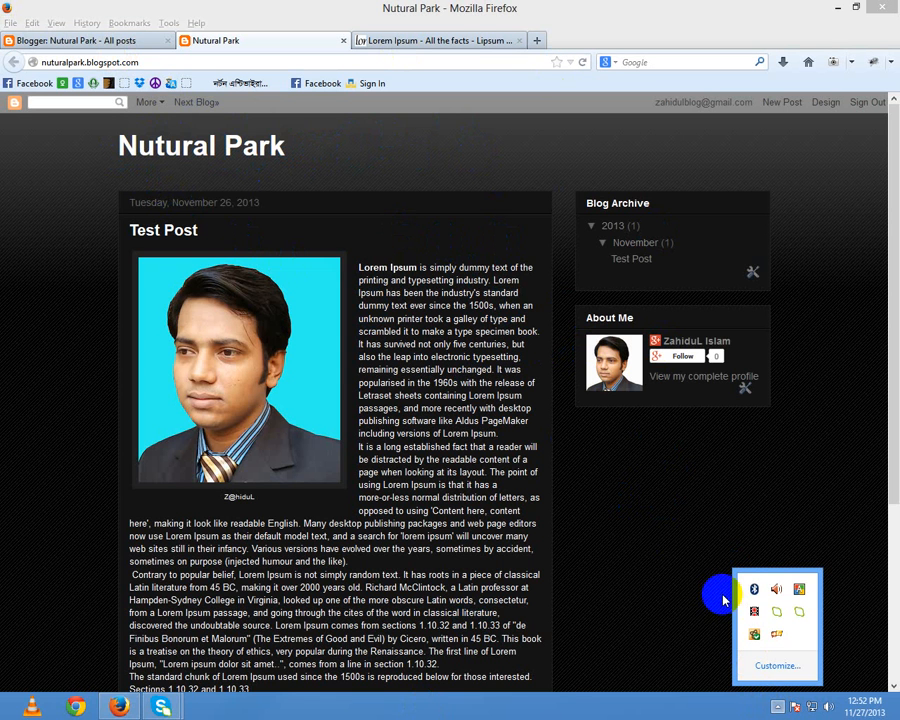